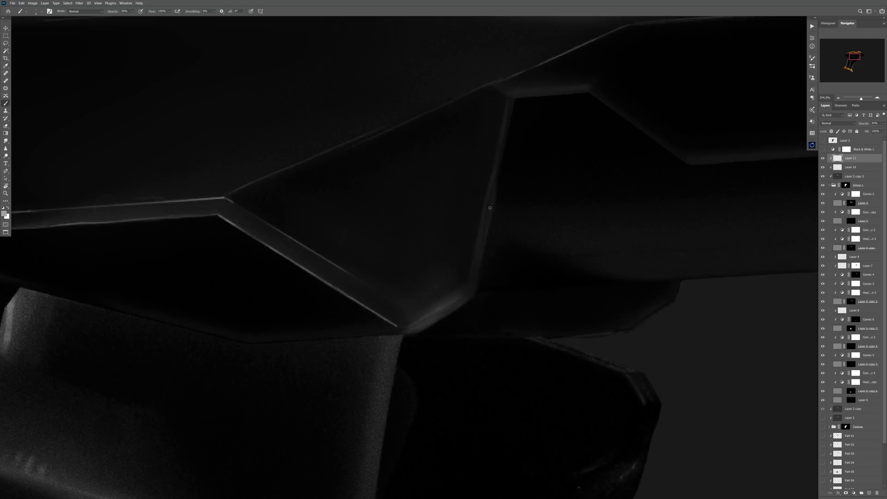
Paint thin light edge highlights along the side panel seams and the angular front panel above the barrel on Layer 11.
{"action": "key", "text": "ctrl+0"}
{"action": "scroll", "coordinate": [367, 256], "scroll_direction": "up", "scroll_amount": 5}
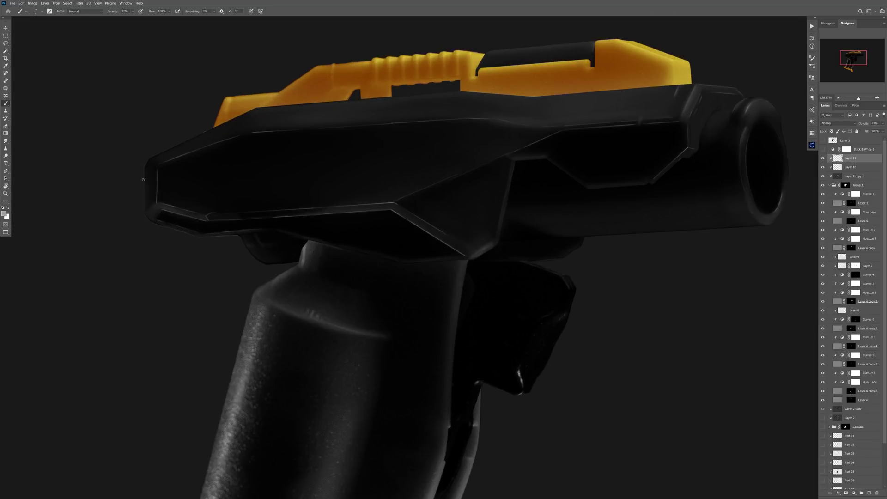
{"action": "key", "text": "bracketleft"}
{"action": "key", "text": "bracketleft"}
{"action": "key", "text": "bracketleft"}
{"action": "key", "text": "bracketleft"}
{"action": "key", "text": "ctrl+0"}
{"action": "scroll", "coordinate": [263, 242], "scroll_direction": "up", "scroll_amount": 6}
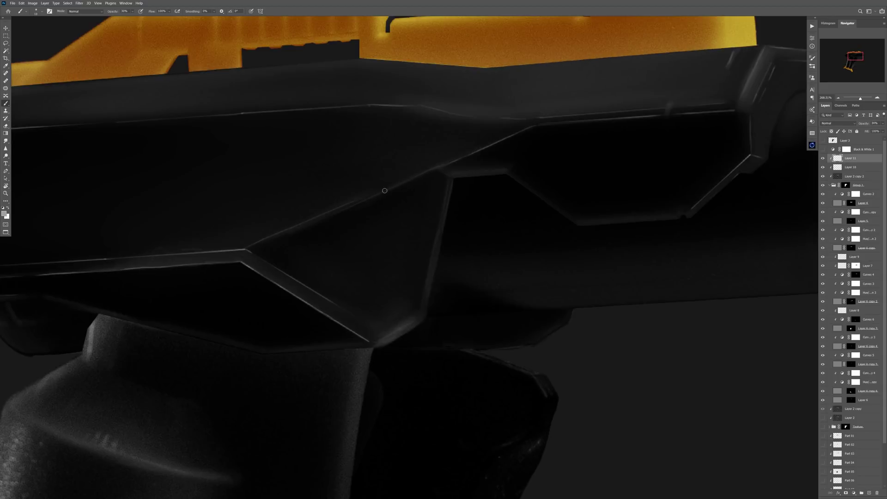
{"action": "scroll", "coordinate": [523, 129], "scroll_direction": "right", "scroll_amount": 5}
{"action": "key", "text": "bracketleft"}
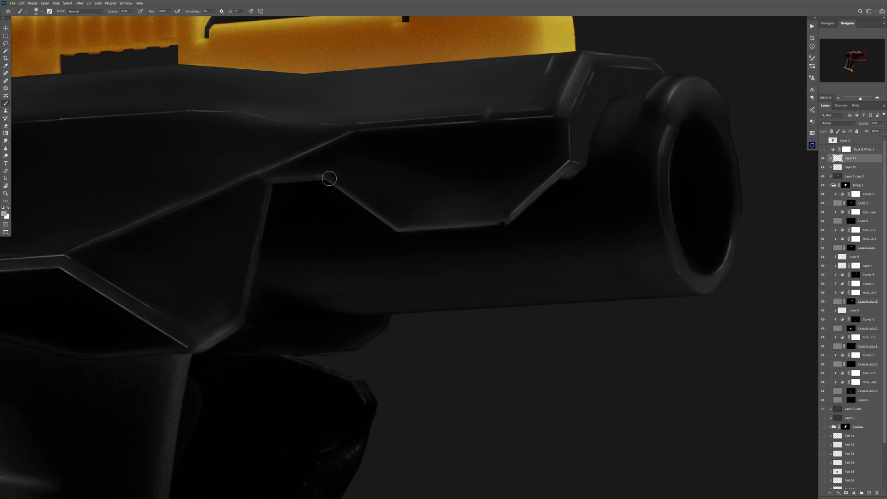
{"action": "scroll", "coordinate": [407, 251], "scroll_direction": "down", "scroll_amount": 1}
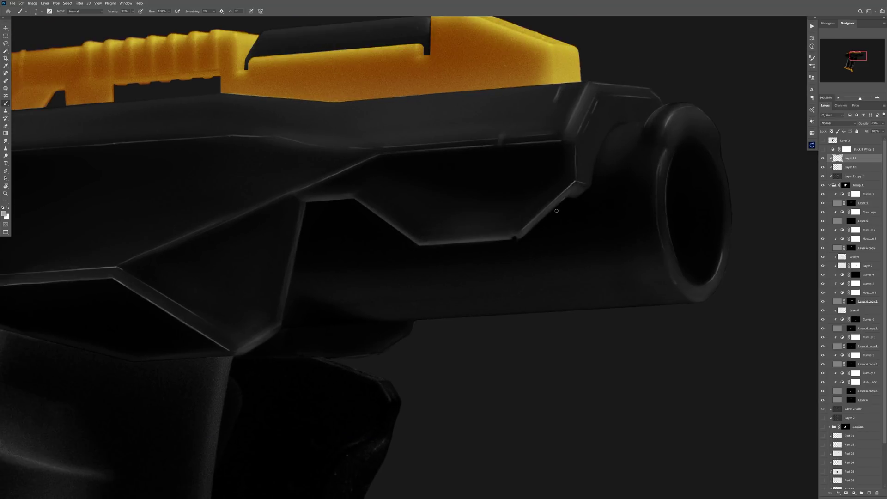
Soften the painted edge highlights around the side panels with the Eraser on Layers 10 and 11.
{"action": "key", "text": "bracketright"}
{"action": "key", "text": "bracketright"}
{"action": "key", "text": "bracketright"}
{"action": "key", "text": "bracketright"}
{"action": "key", "text": "bracketright"}
{"action": "key", "text": "bracketright"}
{"action": "key", "text": "e"}
{"action": "key", "text": "alt+bracketleft"}
{"action": "scroll", "coordinate": [479, 170], "scroll_direction": "down", "scroll_amount": 2}
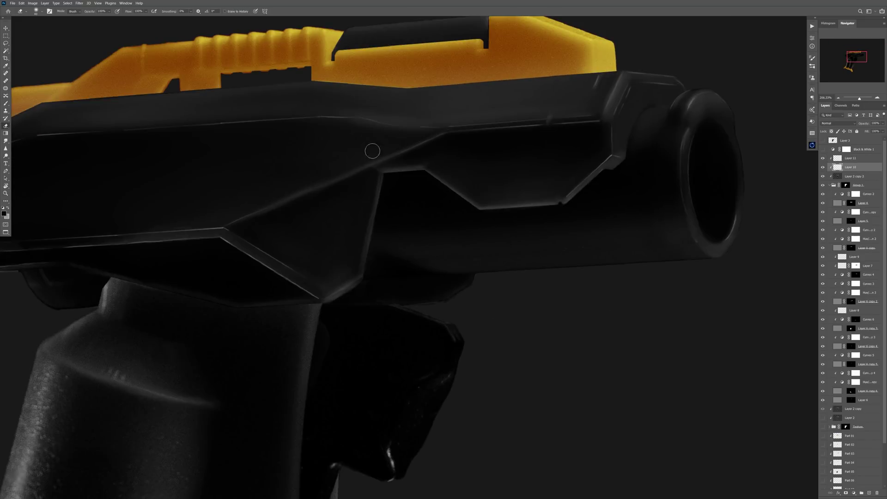
{"action": "key", "text": "alt+bracketright"}
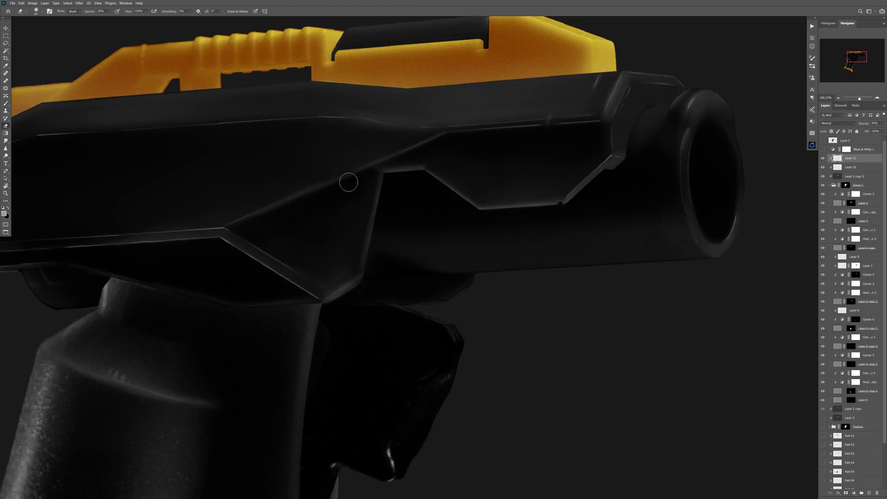
Brush finer light edges along the central side facet and the upper seam of the front panel on Layer 11.
{"action": "key", "text": "b"}
{"action": "scroll", "coordinate": [220, 278], "scroll_direction": "up", "scroll_amount": 1}
{"action": "key", "text": "bracketleft"}
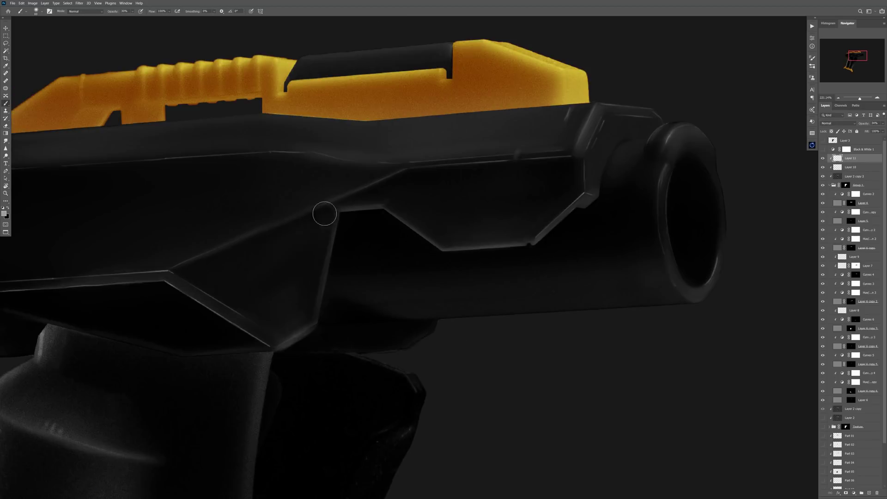
{"action": "left_click_drag", "start_coordinate": [264, 258], "coordinate": [524, 238]}
{"action": "scroll", "coordinate": [524, 238], "scroll_direction": "up", "scroll_amount": 10}
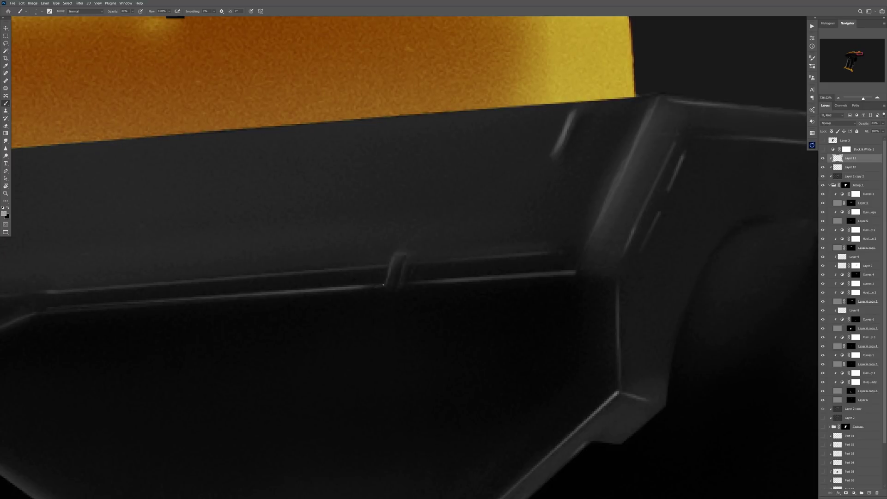
{"action": "key", "text": "ctrl+0"}
{"action": "scroll", "coordinate": [416, 231], "scroll_direction": "up", "scroll_amount": 3}
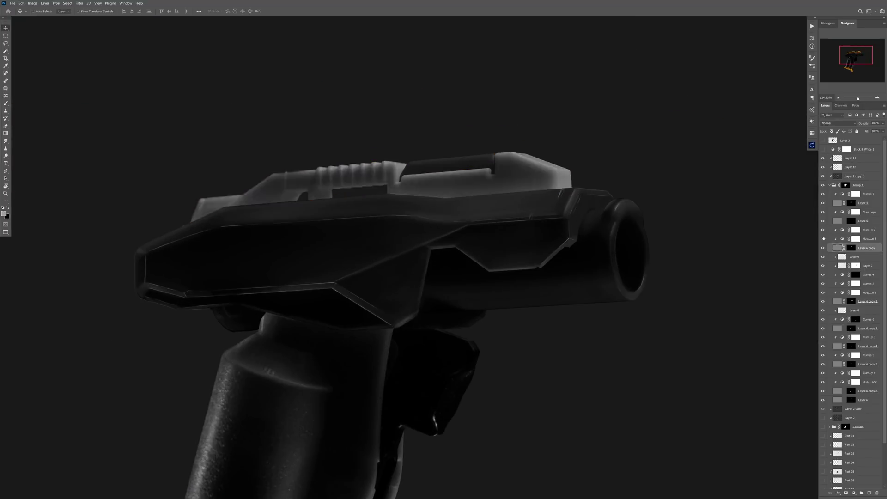
Add a clipped Overlay layer to the yellow top rail and shade its lower areas with a black brush at 20% opacity.
{"action": "key", "text": "ctrl+shift+alt+n"}
{"action": "left_click", "coordinate": [850, 124]}
{"action": "left_click", "coordinate": [829, 79]}
{"action": "key", "text": "d"}
{"action": "key", "text": "2"}
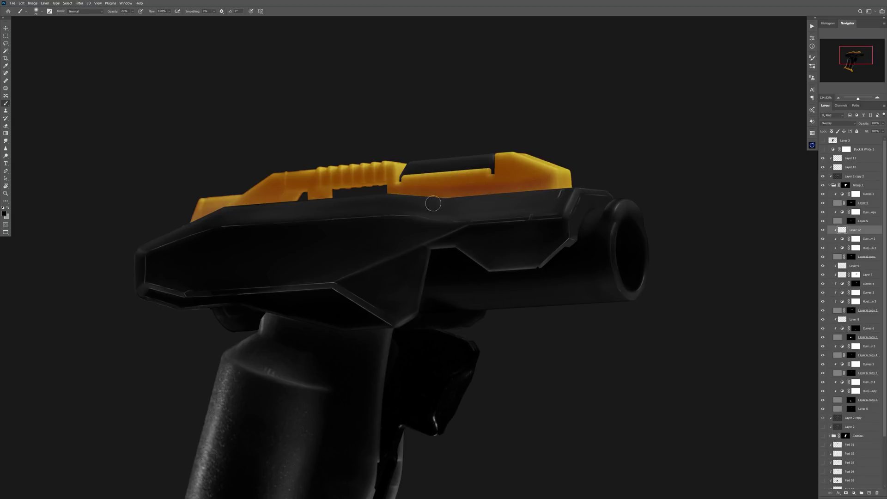
{"action": "key", "text": "bracketleft"}
{"action": "key", "text": "bracketleft"}
{"action": "key", "text": "bracketleft"}
Add another clipped layer to the yellow top rail and paint white edge highlights along its ridges and corners at 30% brush opacity.
{"action": "key", "text": "x"}
{"action": "key", "text": "ctrl+shift+alt+n"}
{"action": "scroll", "coordinate": [284, 174], "scroll_direction": "up", "scroll_amount": 3}
{"action": "key", "text": "3"}
{"action": "left_click_drag", "start_coordinate": [253, 223], "coordinate": [255, 194]}
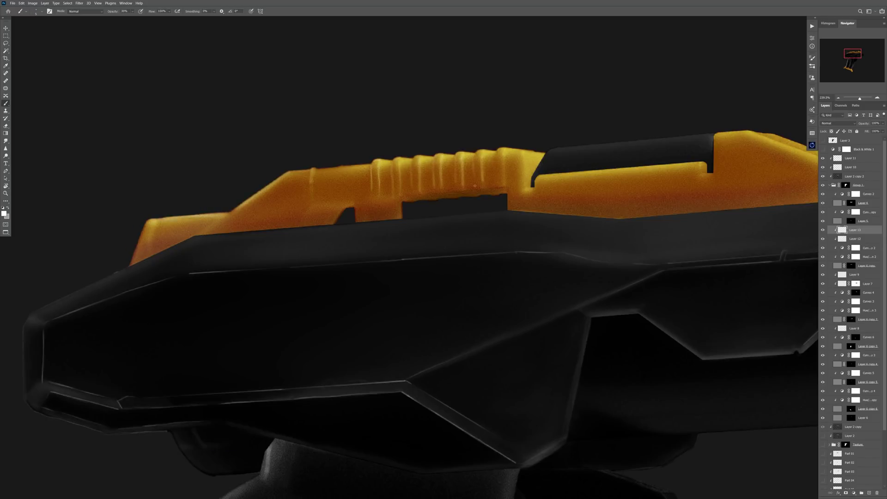
{"action": "scroll", "coordinate": [497, 174], "scroll_direction": "up", "scroll_amount": 1}
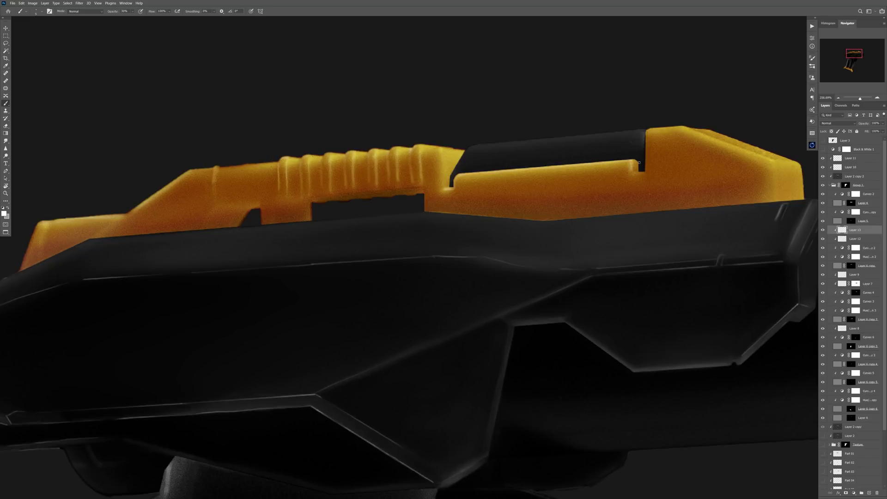
{"action": "left_click_drag", "start_coordinate": [778, 194], "coordinate": [451, 184]}
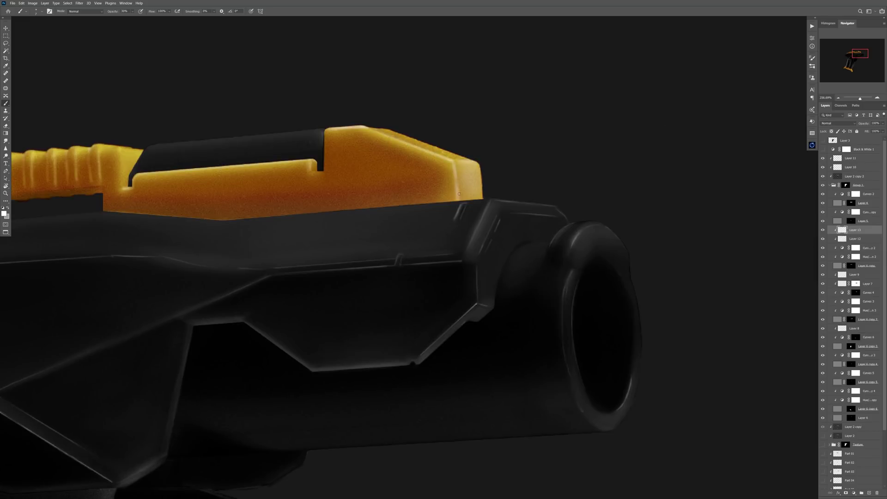
{"action": "scroll", "coordinate": [481, 190], "scroll_direction": "down", "scroll_amount": 3}
{"action": "mouse_move", "coordinate": [352, 172]}
{"action": "left_mouse_down"}
{"action": "mouse_move", "coordinate": [217, 180]}
{"action": "mouse_move", "coordinate": [146, 204]}
{"action": "left_mouse_up"}
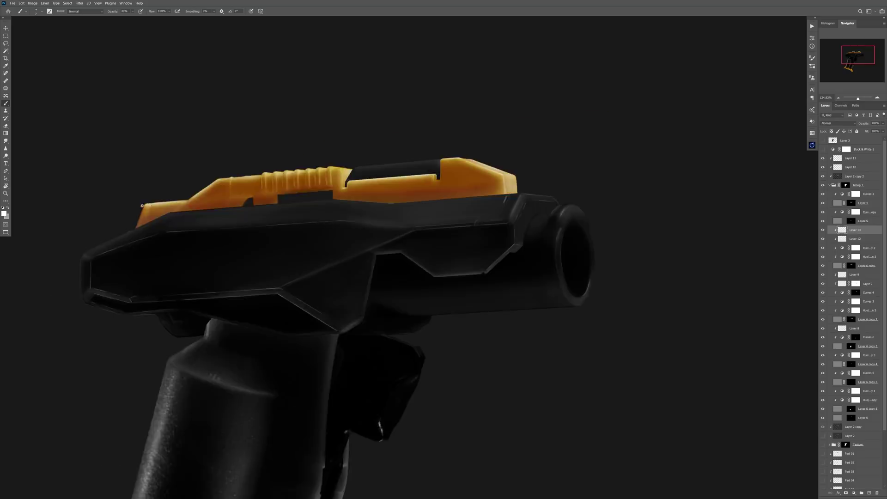
{"action": "scroll", "coordinate": [152, 207], "scroll_direction": "up", "scroll_amount": 5}
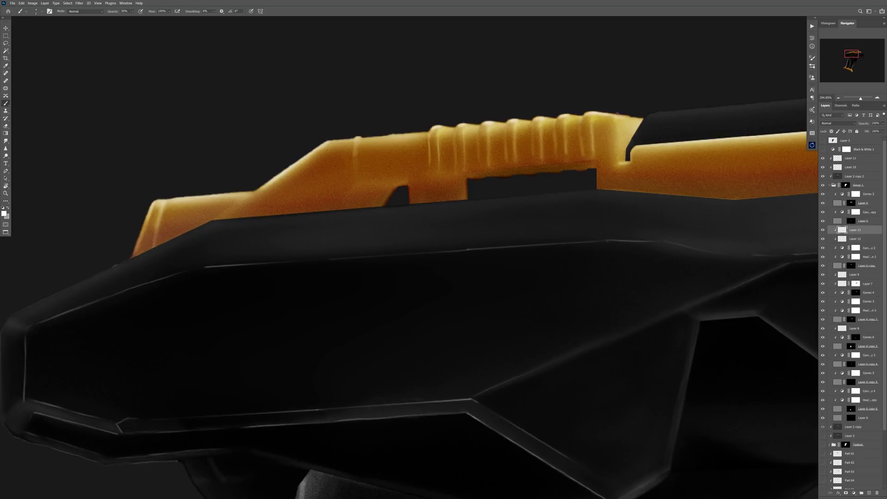
{"action": "scroll", "coordinate": [400, 204], "scroll_direction": "down", "scroll_amount": 5}
{"action": "scroll", "coordinate": [400, 204], "scroll_direction": "up", "scroll_amount": 5}
Deepen the shading on the lower parts of the yellow top rail with black on the Overlay layer.
{"action": "key", "text": "x"}
{"action": "key", "text": "alt+bracketleft"}
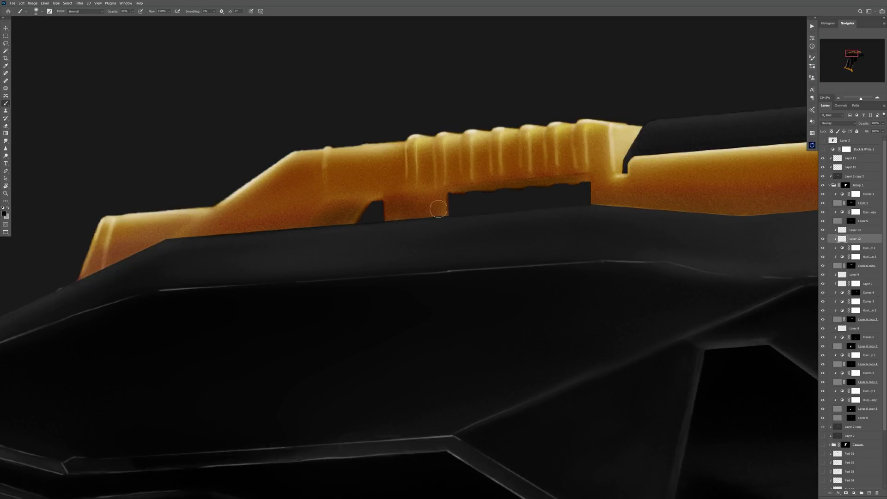
{"action": "key", "text": "bracketright"}
{"action": "scroll", "coordinate": [277, 231], "scroll_direction": "down", "scroll_amount": 5}
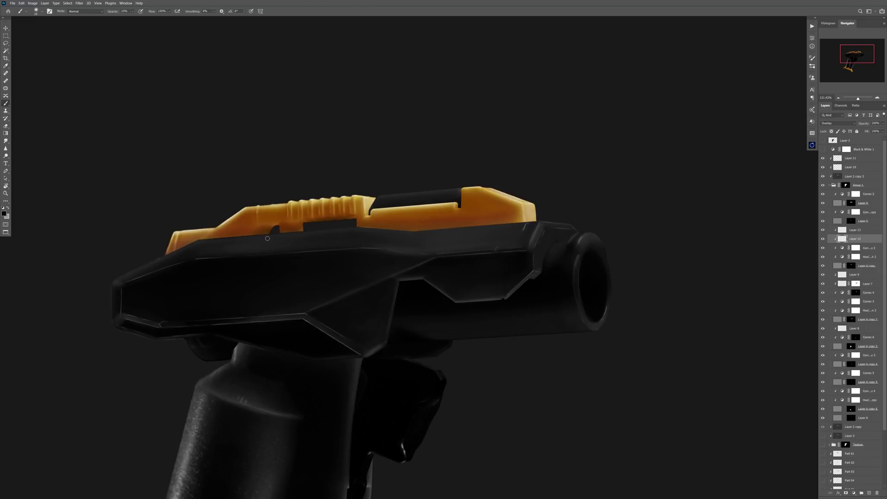
{"action": "scroll", "coordinate": [298, 231], "scroll_direction": "up", "scroll_amount": 5}
{"action": "scroll", "coordinate": [297, 163], "scroll_direction": "down", "scroll_amount": 5}
{"action": "scroll", "coordinate": [324, 176], "scroll_direction": "up", "scroll_amount": 5}
Add a clipped layer to the black insert in the top rail and paint fine grey highlights along its edges.
{"action": "key", "text": "ctrl+shift+alt+n"}
{"action": "key", "text": "bracketleft"}
{"action": "key", "text": "bracketleft"}
{"action": "key", "text": "bracketleft"}
{"action": "key", "text": "bracketleft"}
{"action": "key", "text": "bracketleft"}
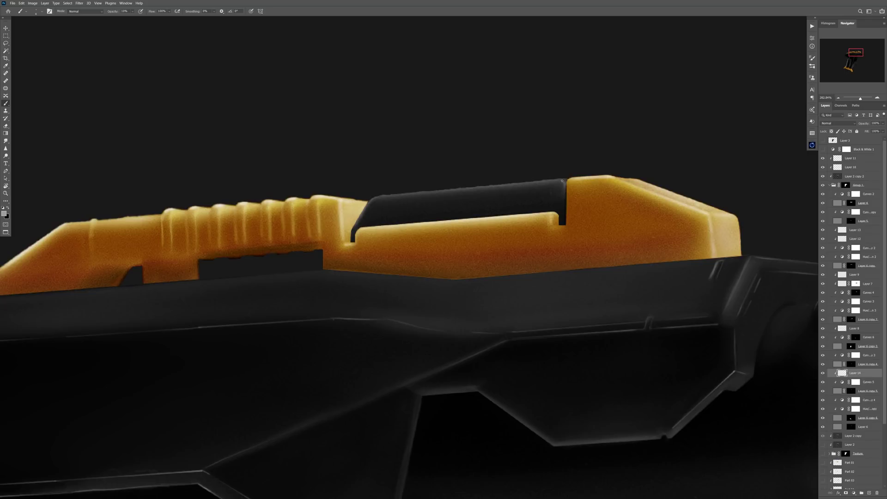
{"action": "scroll", "coordinate": [569, 176], "scroll_direction": "down", "scroll_amount": 5}
{"action": "scroll", "coordinate": [439, 257], "scroll_direction": "up", "scroll_amount": 5}
Adjust the Hue/Saturation layer of the yellow top rail to give it a more golden yellow tone.
{"action": "key", "text": "v"}
{"action": "double_click", "coordinate": [842, 256]}
{"action": "left_click_drag", "start_coordinate": [754, 100], "coordinate": [761, 101]}
{"action": "key", "text": "ctrl+0"}
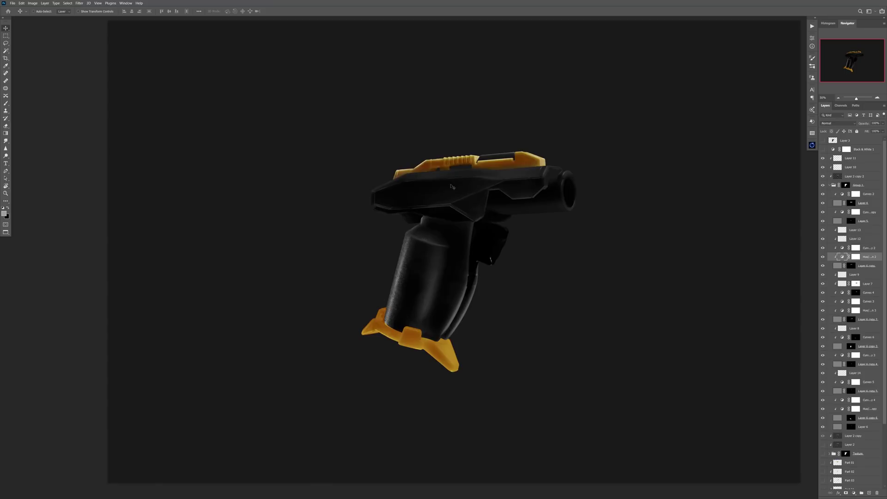
Add a clipped layer above Layer 9 and paint a soft grey reflection along the underside of the barrel.
{"action": "key", "text": "ctrl+shift+alt+n"}
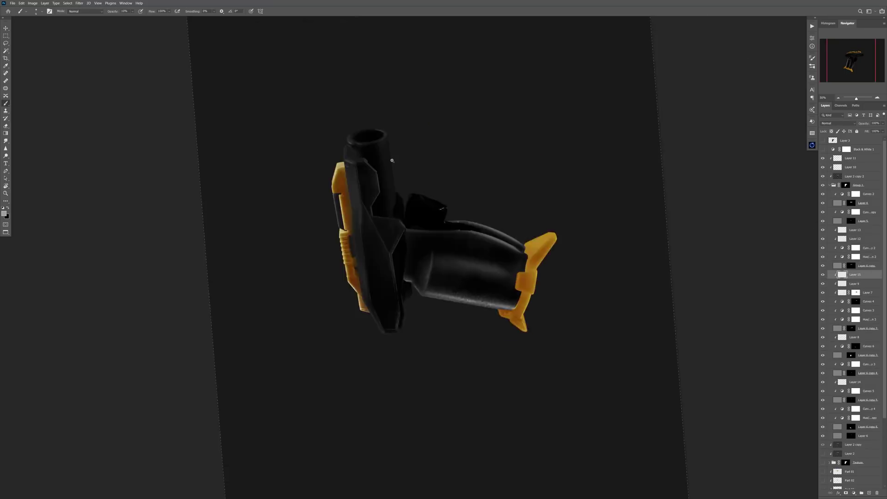
{"action": "scroll", "coordinate": [392, 161], "scroll_direction": "up", "scroll_amount": 5}
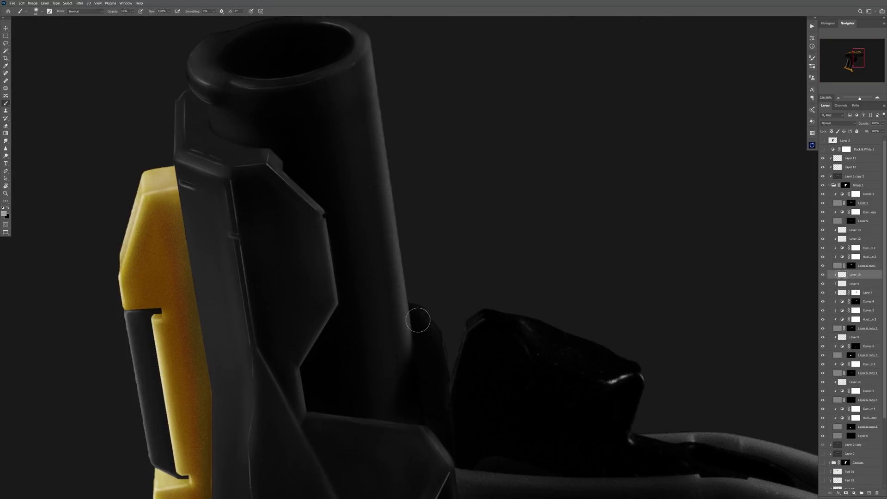
{"action": "right_click", "coordinate": [597, 218]}
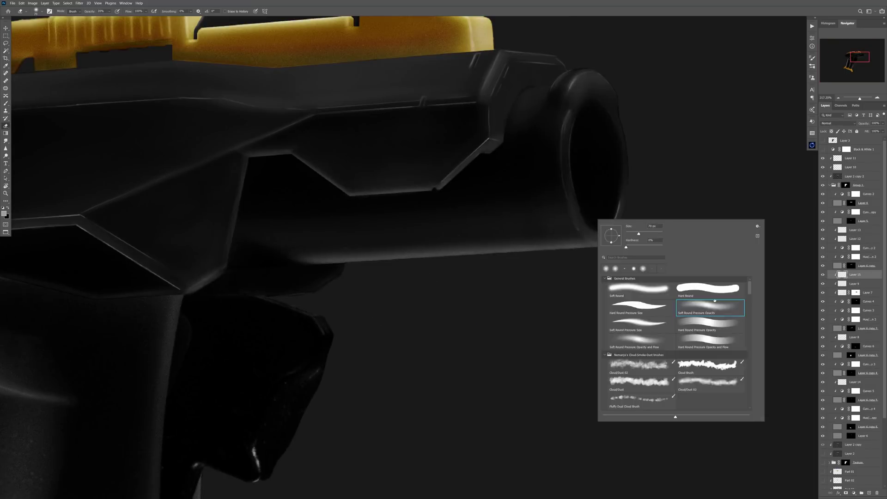
{"action": "key", "text": "Escape"}
{"action": "left_click_drag", "start_coordinate": [576, 238], "coordinate": [412, 259]}
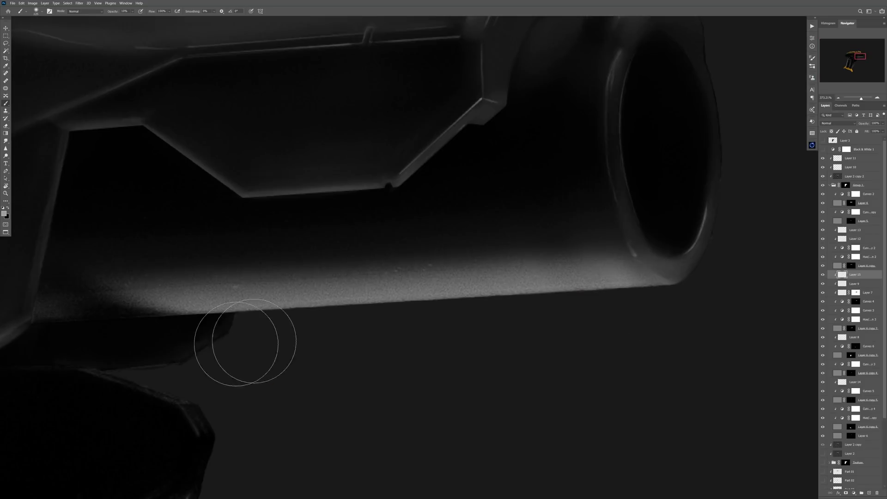
{"action": "right_click", "coordinate": [692, 233]}
{"action": "key", "text": "Escape"}
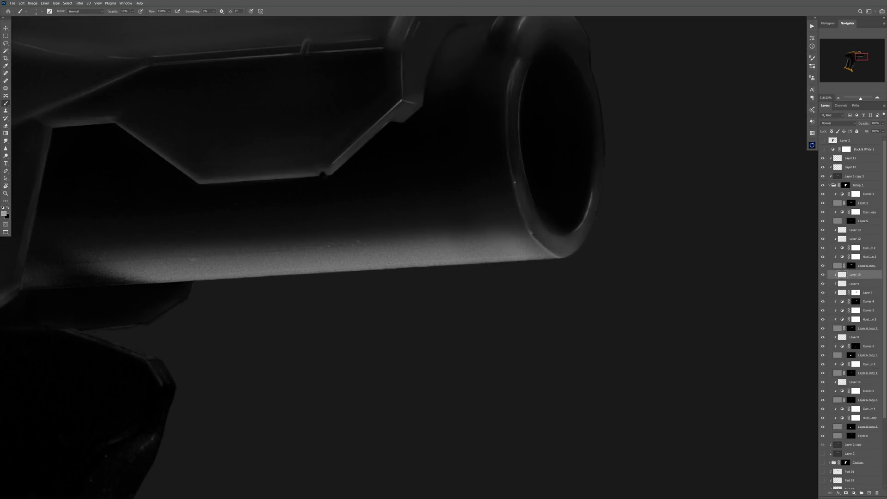
Paint thin white highlights around the inner and outer rims of the barrel's muzzle.
{"action": "scroll", "coordinate": [536, 238], "scroll_direction": "up", "scroll_amount": 3}
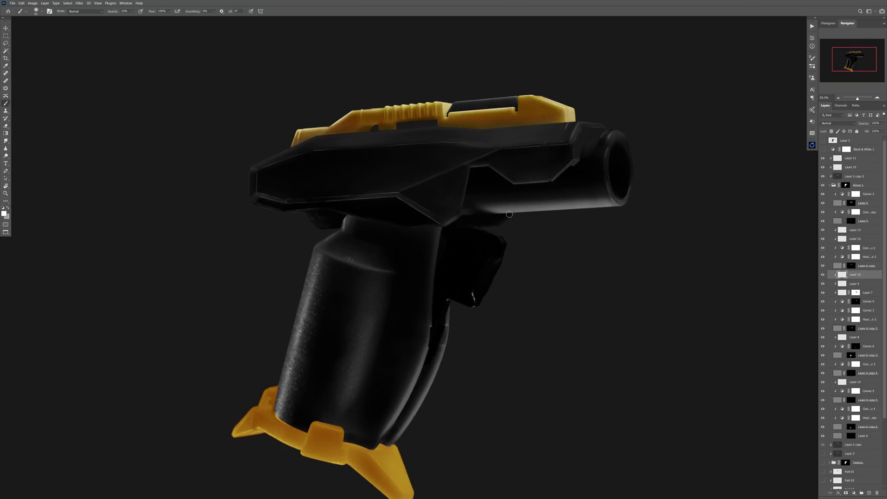
{"action": "scroll", "coordinate": [607, 192], "scroll_direction": "up", "scroll_amount": 3}
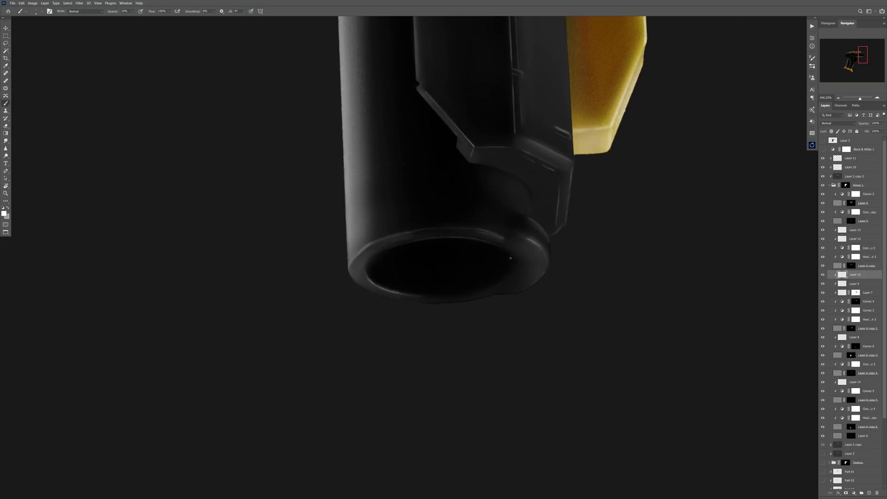
{"action": "scroll", "coordinate": [544, 227], "scroll_direction": "up", "scroll_amount": 2}
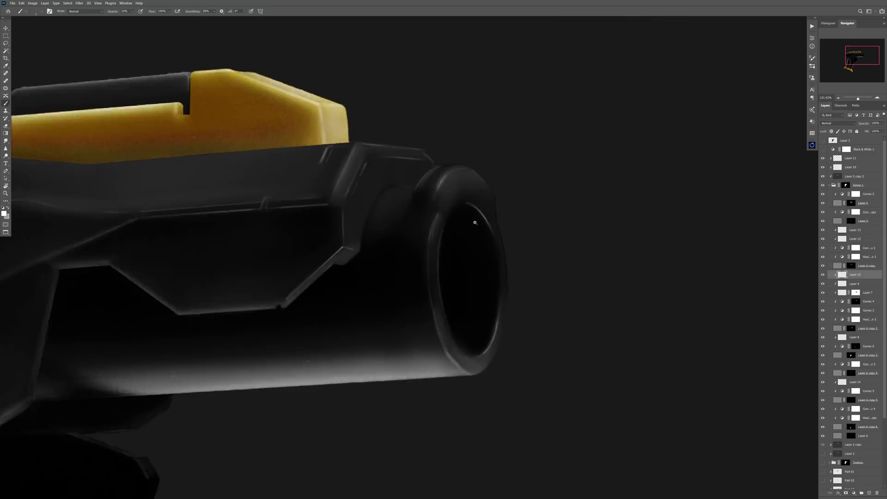
{"action": "scroll", "coordinate": [500, 184], "scroll_direction": "up", "scroll_amount": 3}
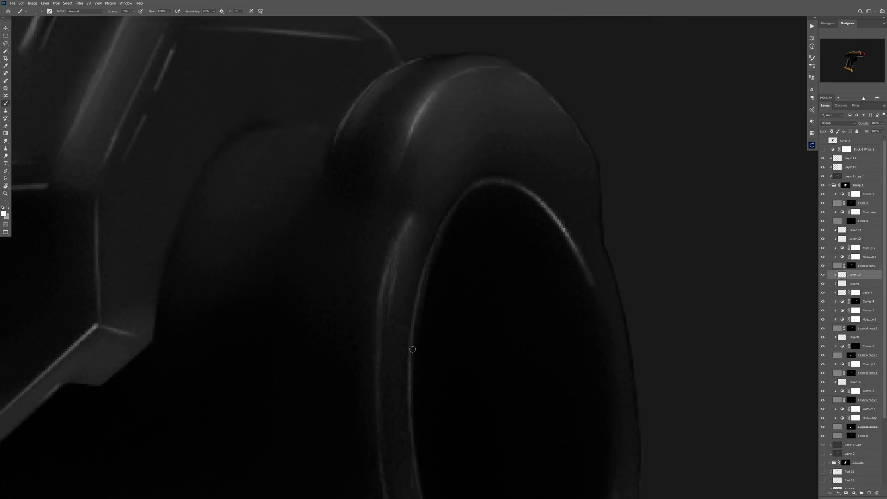
{"action": "scroll", "coordinate": [413, 348], "scroll_direction": "down", "scroll_amount": 3}
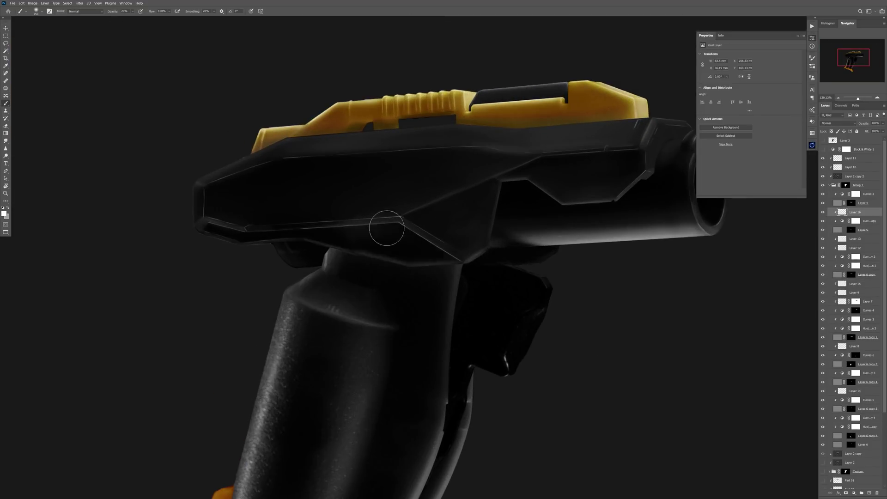
Brush a soft light onto the lower side panel above the grip on Layer 16 and clean up its edges with the Eraser.
{"action": "scroll", "coordinate": [383, 228], "scroll_direction": "up", "scroll_amount": 2}
{"action": "mouse_move", "coordinate": [329, 248]}
{"action": "left_mouse_down"}
{"action": "mouse_move", "coordinate": [454, 267]}
{"action": "mouse_move", "coordinate": [416, 252]}
{"action": "mouse_move", "coordinate": [246, 248]}
{"action": "left_mouse_up"}
{"action": "key", "text": "e"}
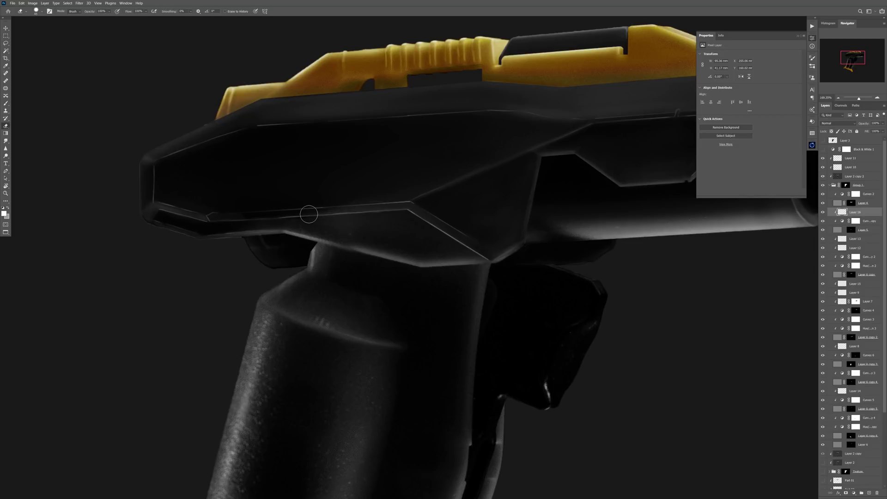
{"action": "key", "text": "ctrl+z"}
{"action": "right_click", "coordinate": [406, 259]}
{"action": "key", "text": "Return"}
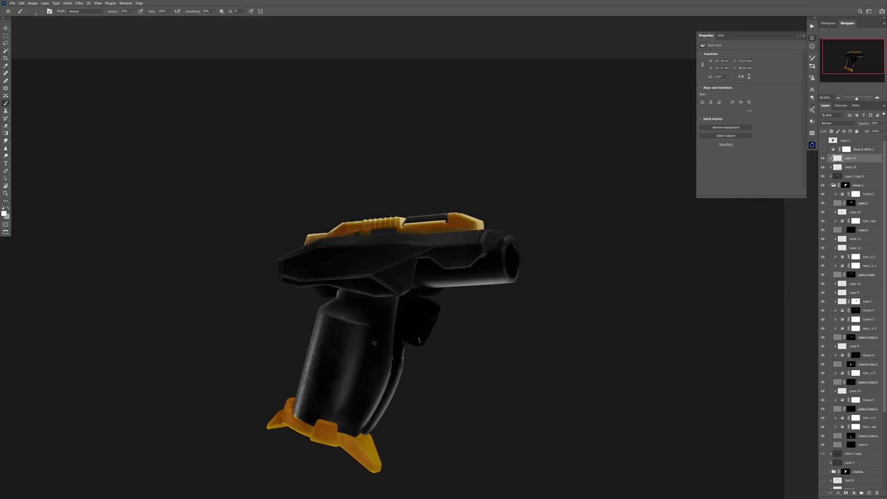
Add a clipped layer above the yellow grip base's Curves adjustment and paint white highlights along the base's edges.
{"action": "left_click", "coordinate": [828, 417]}
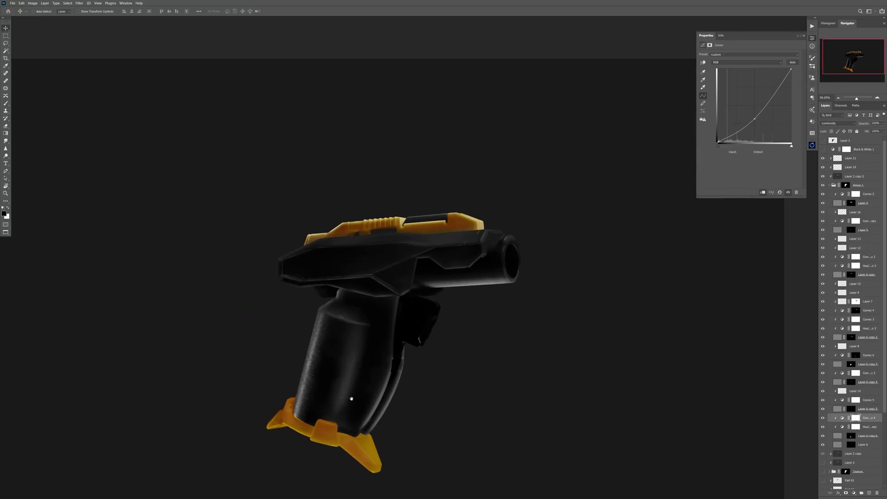
{"action": "left_click", "coordinate": [869, 493]}
{"action": "key", "text": "b"}
{"action": "scroll", "coordinate": [318, 347], "scroll_direction": "up", "scroll_amount": 5}
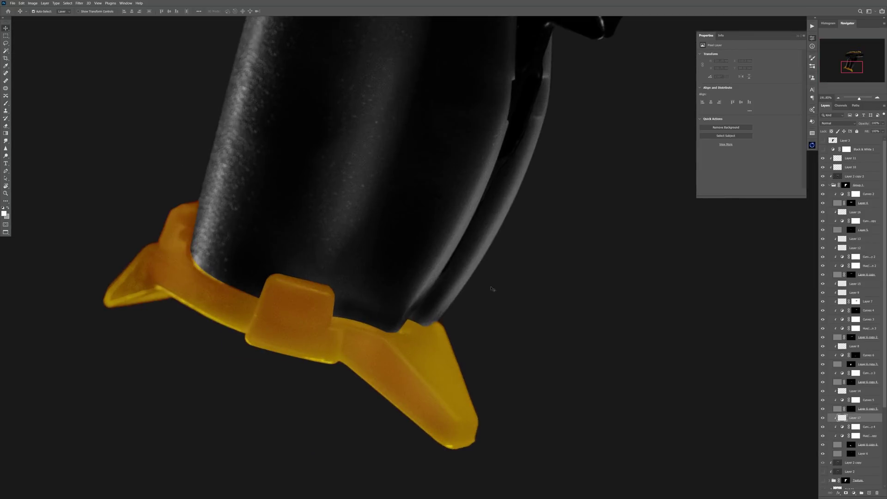
{"action": "key", "text": "bracketright"}
{"action": "key", "text": "bracketright"}
{"action": "key", "text": "bracketright"}
{"action": "mouse_move", "coordinate": [370, 367]}
{"action": "left_mouse_down"}
{"action": "mouse_move", "coordinate": [346, 366]}
{"action": "mouse_move", "coordinate": [162, 289]}
{"action": "mouse_move", "coordinate": [174, 265]}
{"action": "left_mouse_up"}
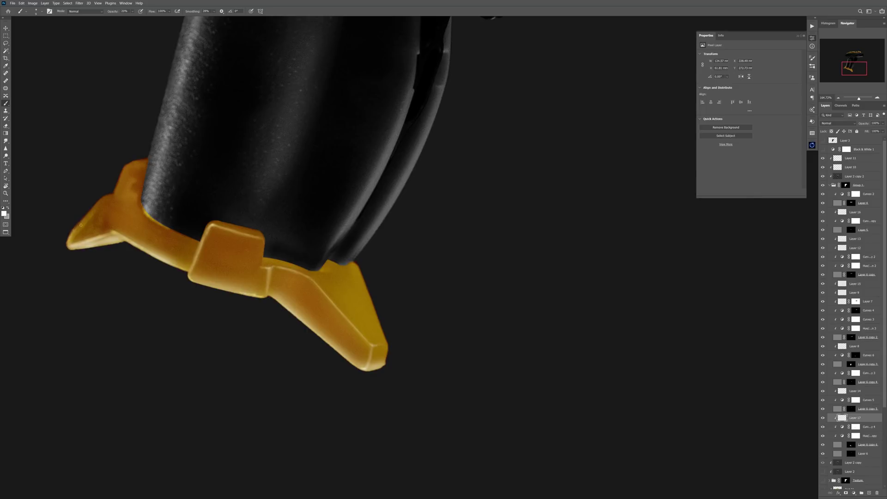
Lighten the yellow grip base further with broader white brush strokes across its clip and feet.
{"action": "mouse_move", "coordinate": [149, 163]}
{"action": "left_mouse_down"}
{"action": "mouse_move", "coordinate": [79, 235]}
{"action": "mouse_move", "coordinate": [116, 217]}
{"action": "mouse_move", "coordinate": [212, 301]}
{"action": "mouse_move", "coordinate": [351, 332]}
{"action": "left_mouse_up"}
{"action": "key", "text": "bracketright"}
{"action": "key", "text": "bracketright"}
{"action": "key", "text": "bracketright"}
{"action": "key", "text": "bracketright"}
{"action": "key", "text": "bracketright"}
{"action": "key", "text": "bracketright"}
{"action": "key", "text": "ctrl+0"}
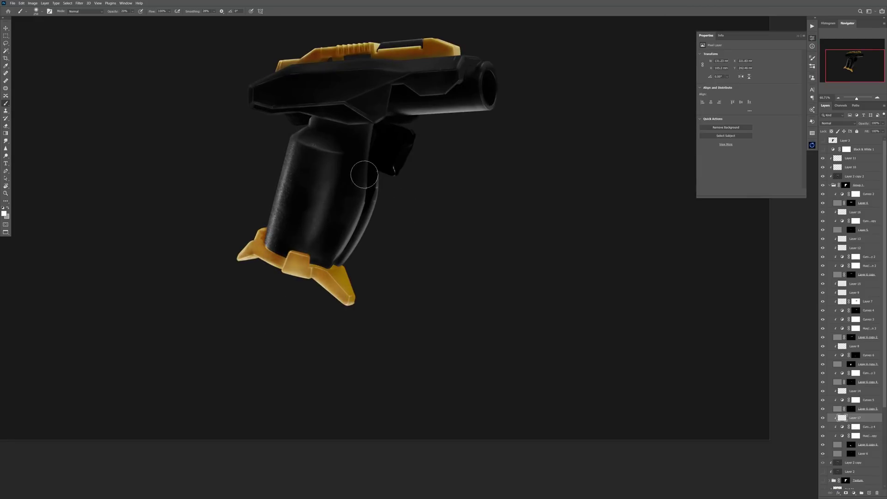
Extend the soft white light over the yellow grip base's feet and lower edges with a larger brush.
{"action": "scroll", "coordinate": [333, 279], "scroll_direction": "up", "scroll_amount": 3}
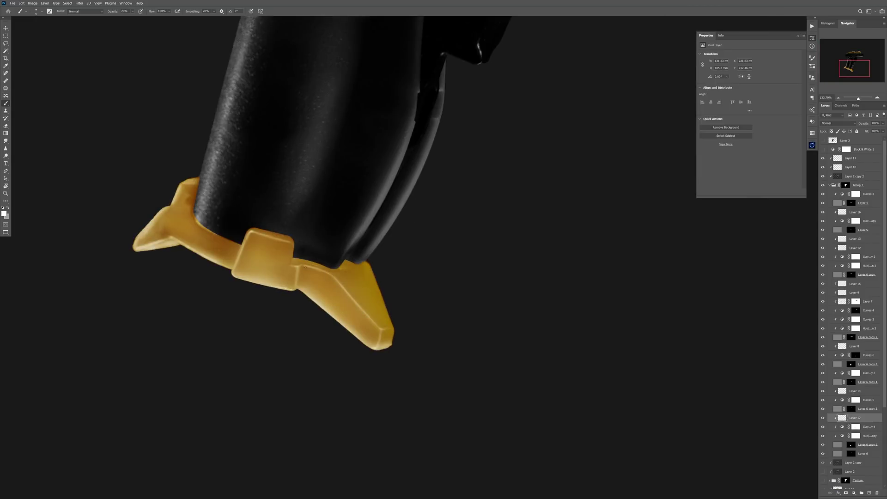
{"action": "key", "text": "bracketright"}
{"action": "key", "text": "bracketright"}
{"action": "key", "text": "bracketright"}
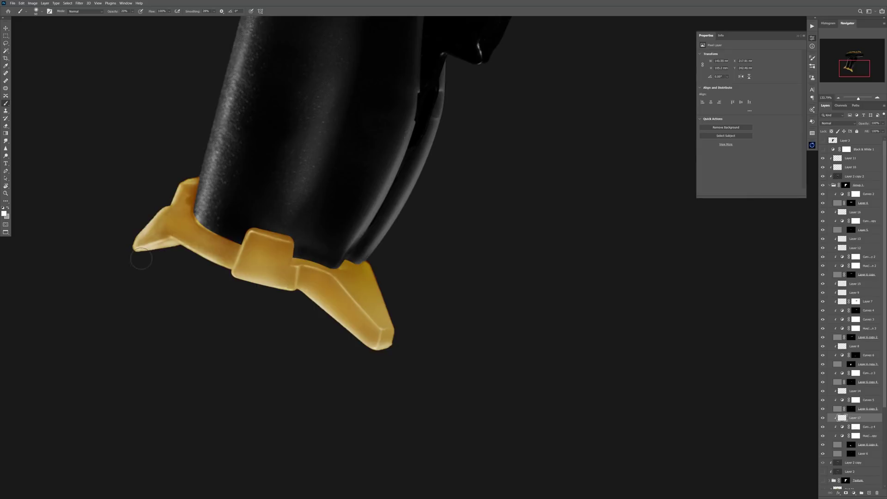
{"action": "scroll", "coordinate": [547, 324], "scroll_direction": "down", "scroll_amount": 5}
Add a clipped layer above the yellow top piece's existing highlight layers and brush soft white light across its upper surface.
{"action": "key", "text": "ctrl+shift+alt+n"}
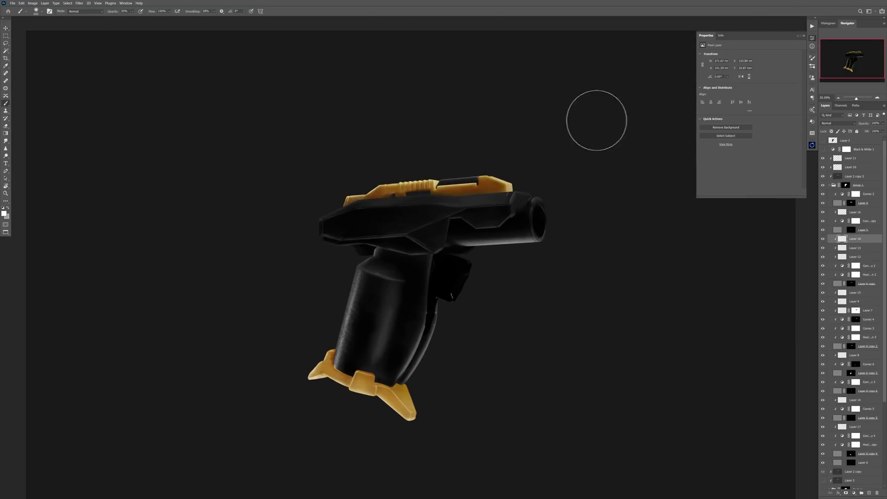
{"action": "scroll", "coordinate": [492, 132], "scroll_direction": "up", "scroll_amount": 3}
{"action": "key", "text": "bracketleft"}
{"action": "key", "text": "bracketleft"}
{"action": "key", "text": "bracketleft"}
{"action": "key", "text": "bracketleft"}
{"action": "key", "text": "bracketleft"}
{"action": "key", "text": "bracketleft"}
{"action": "key", "text": "bracketleft"}
{"action": "key", "text": "bracketleft"}
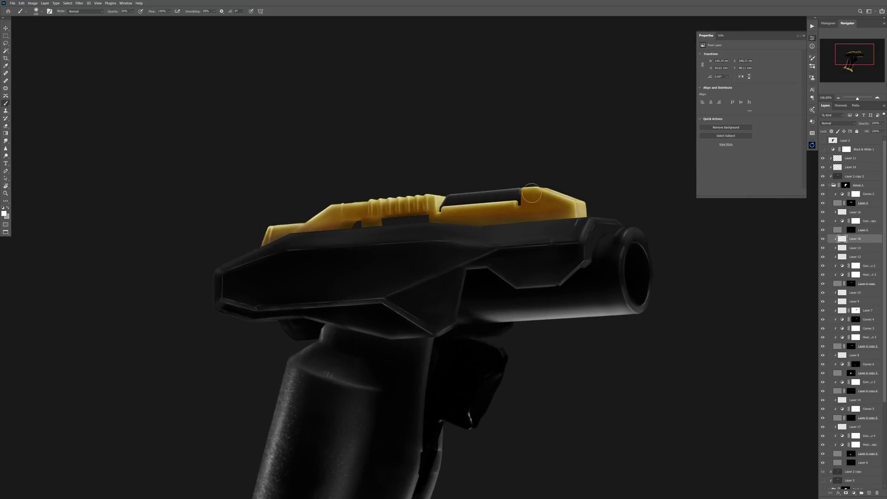
{"action": "left_click_drag", "start_coordinate": [566, 203], "coordinate": [474, 206]}
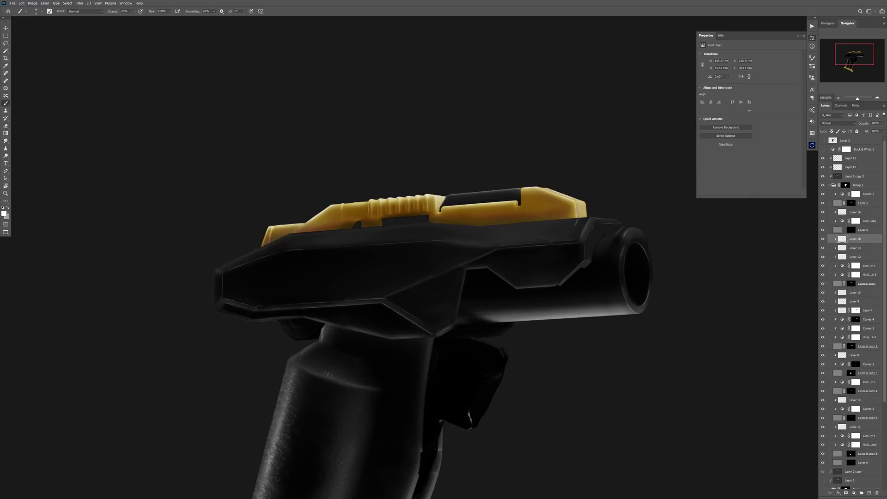
Paint additional white highlights along the yellow top piece's front block, ribs and slot edges.
{"action": "scroll", "coordinate": [404, 232], "scroll_direction": "up", "scroll_amount": 3}
{"action": "scroll", "coordinate": [405, 232], "scroll_direction": "down", "scroll_amount": 7}
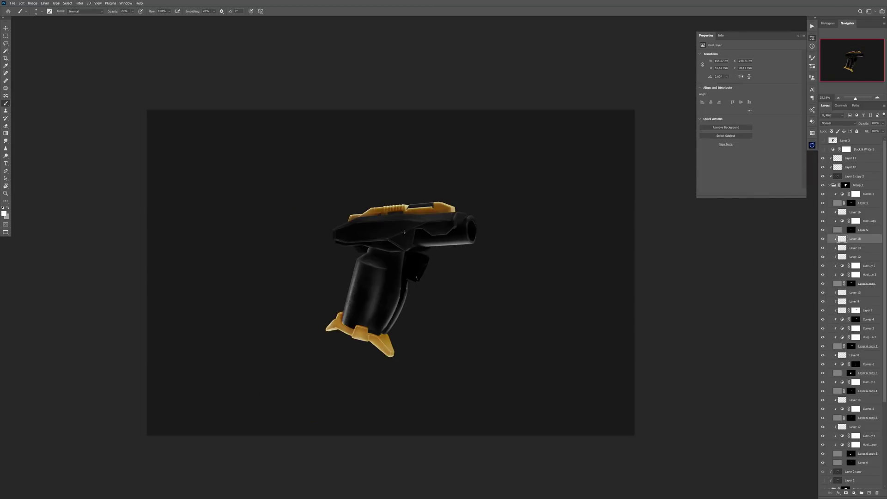
{"action": "scroll", "coordinate": [404, 232], "scroll_direction": "up", "scroll_amount": 5}
{"action": "left_click_drag", "start_coordinate": [375, 173], "coordinate": [454, 195]}
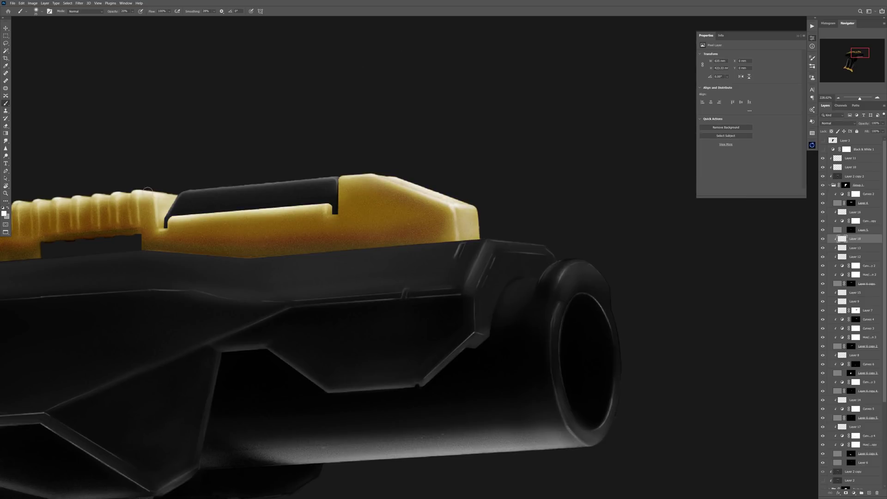
{"action": "left_click_drag", "start_coordinate": [333, 204], "coordinate": [341, 229]}
{"action": "scroll", "coordinate": [462, 241], "scroll_direction": "down", "scroll_amount": 6}
{"action": "scroll", "coordinate": [457, 255], "scroll_direction": "up", "scroll_amount": 2}
On the grip's Layer 8, paint white highlights along the edges of the curved strip beside the grip.
{"action": "left_click", "coordinate": [341, 334], "text": "ctrl"}
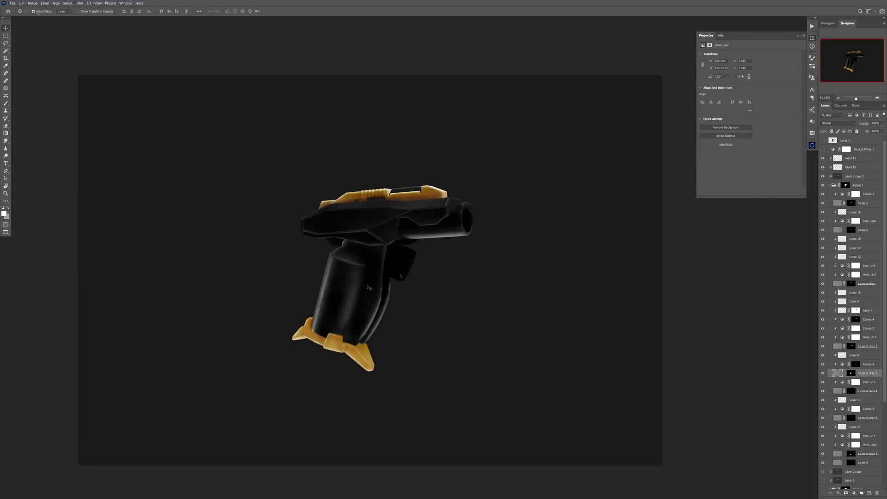
{"action": "left_click", "coordinate": [340, 334], "text": "ctrl"}
{"action": "scroll", "coordinate": [340, 334], "scroll_direction": "up", "scroll_amount": 2}
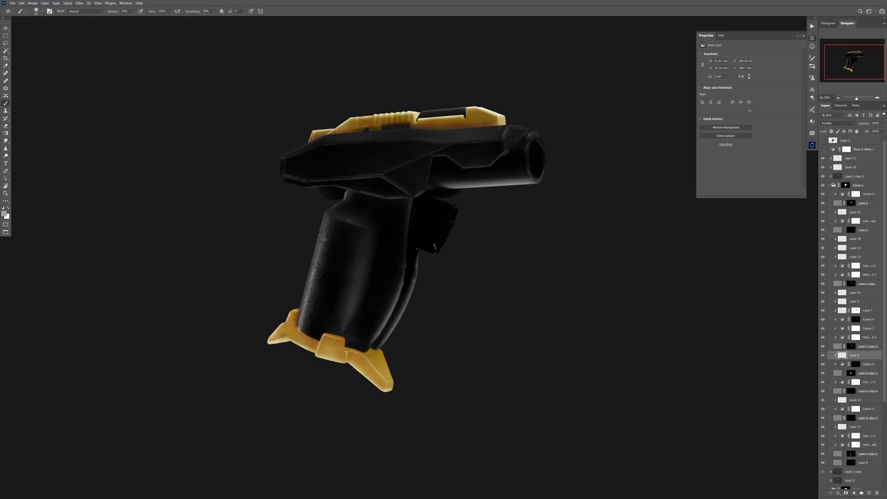
{"action": "scroll", "coordinate": [364, 271], "scroll_direction": "up", "scroll_amount": 5}
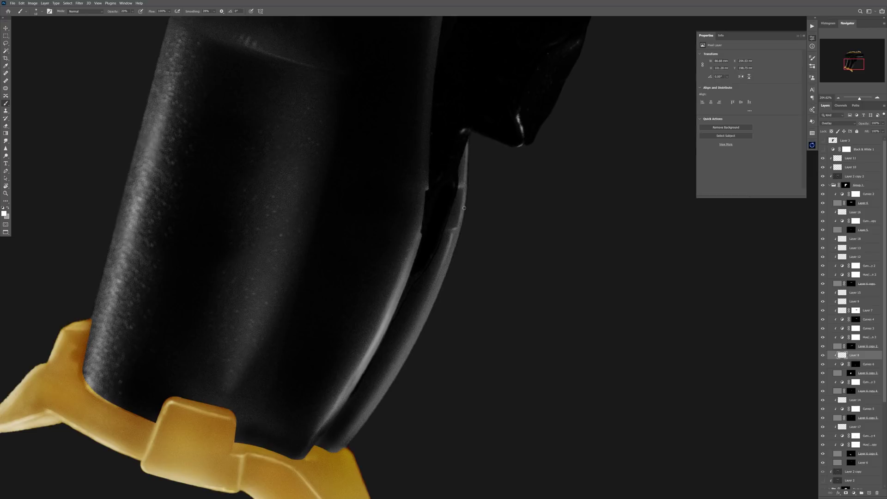
{"action": "key", "text": "bracketright"}
{"action": "key", "text": "bracketright"}
{"action": "key", "text": "bracketright"}
{"action": "mouse_move", "coordinate": [464, 208]}
{"action": "left_mouse_down"}
{"action": "mouse_move", "coordinate": [453, 249]}
{"action": "mouse_move", "coordinate": [378, 398]}
{"action": "left_mouse_up"}
{"action": "left_click_drag", "start_coordinate": [470, 169], "coordinate": [429, 277]}
Paint a white highlight along the grip's trigger-side edge, from the curved strip up to the body.
{"action": "scroll", "coordinate": [383, 155], "scroll_direction": "up", "scroll_amount": 4}
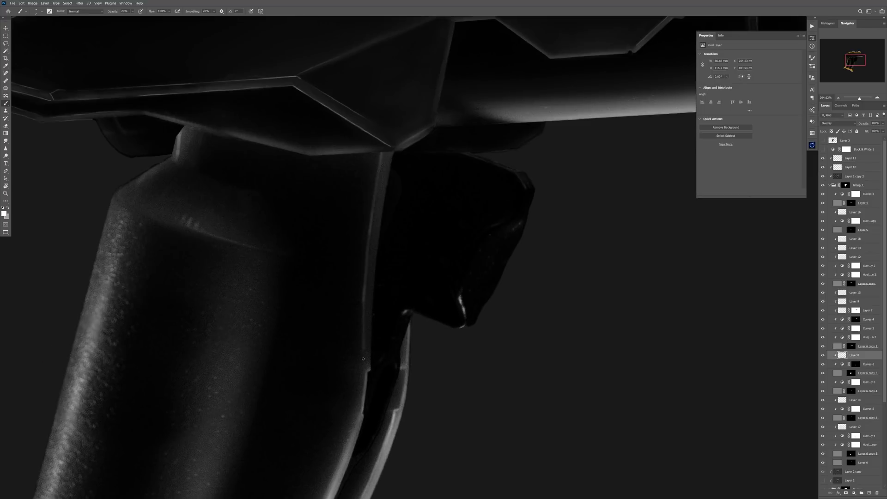
{"action": "scroll", "coordinate": [363, 359], "scroll_direction": "down", "scroll_amount": 3}
{"action": "key", "text": "bracketright"}
{"action": "key", "text": "bracketright"}
{"action": "key", "text": "bracketright"}
{"action": "left_click_drag", "start_coordinate": [366, 370], "coordinate": [398, 104]}
{"action": "scroll", "coordinate": [407, 157], "scroll_direction": "down", "scroll_amount": 4}
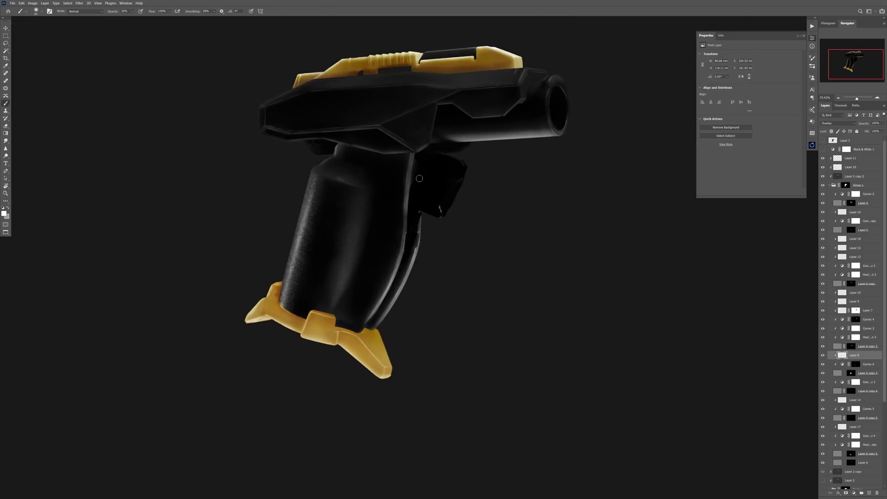
Paint a thin white highlight along the ridge where the grip's shoulder meets its main cylinder.
{"action": "key", "text": "e"}
{"action": "scroll", "coordinate": [420, 178], "scroll_direction": "up", "scroll_amount": 3}
{"action": "scroll", "coordinate": [414, 254], "scroll_direction": "down", "scroll_amount": 5}
{"action": "key", "text": "b"}
{"action": "scroll", "coordinate": [370, 204], "scroll_direction": "up", "scroll_amount": 6}
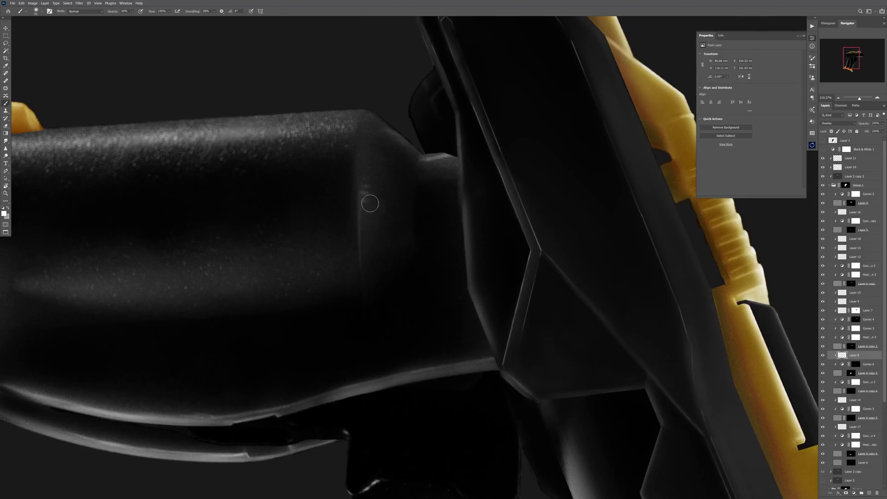
{"action": "scroll", "coordinate": [361, 122], "scroll_direction": "right", "scroll_amount": 1}
{"action": "left_click_drag", "start_coordinate": [352, 196], "coordinate": [336, 252]}
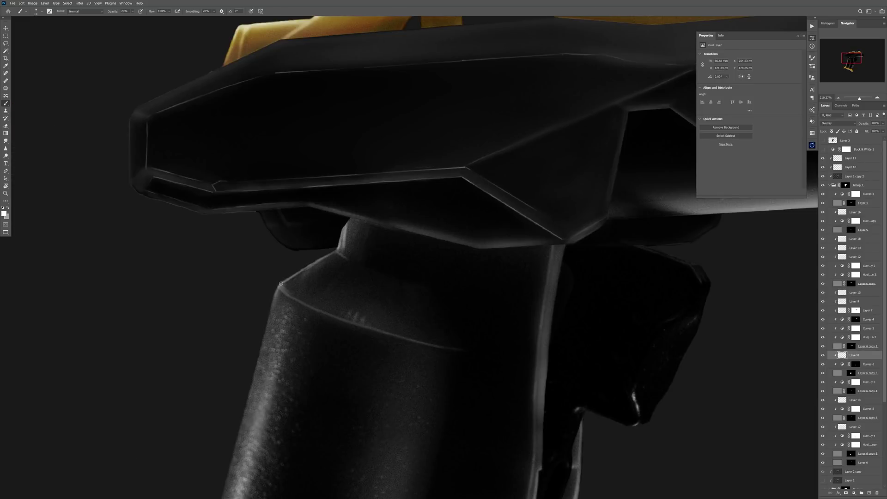
{"action": "scroll", "coordinate": [374, 266], "scroll_direction": "down", "scroll_amount": 5}
Add a clipped layer above Layer 11 and paint thin white highlights along the black body's panel edges, lowering the brush opacity to 10%.
{"action": "left_click", "coordinate": [850, 159]}
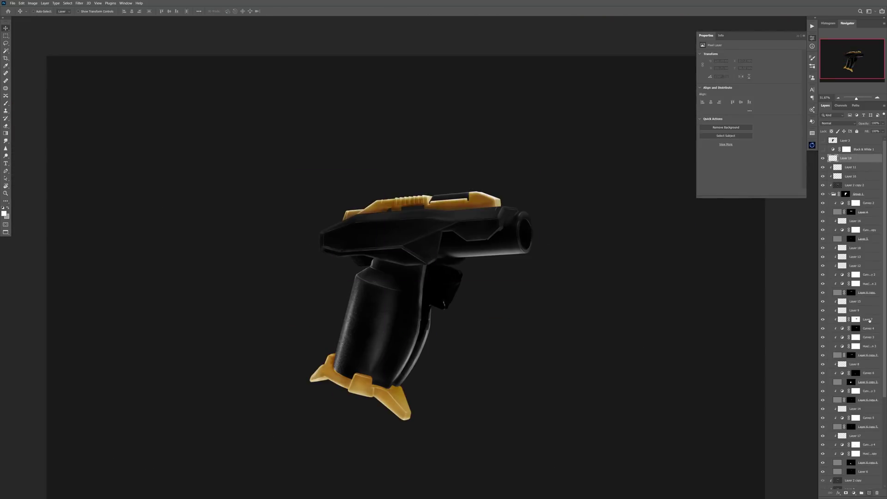
{"action": "left_click", "coordinate": [869, 493]}
{"action": "scroll", "coordinate": [298, 308], "scroll_direction": "up", "scroll_amount": 6}
{"action": "scroll", "coordinate": [387, 244], "scroll_direction": "up", "scroll_amount": 4}
{"action": "scroll", "coordinate": [557, 105], "scroll_direction": "down", "scroll_amount": 10}
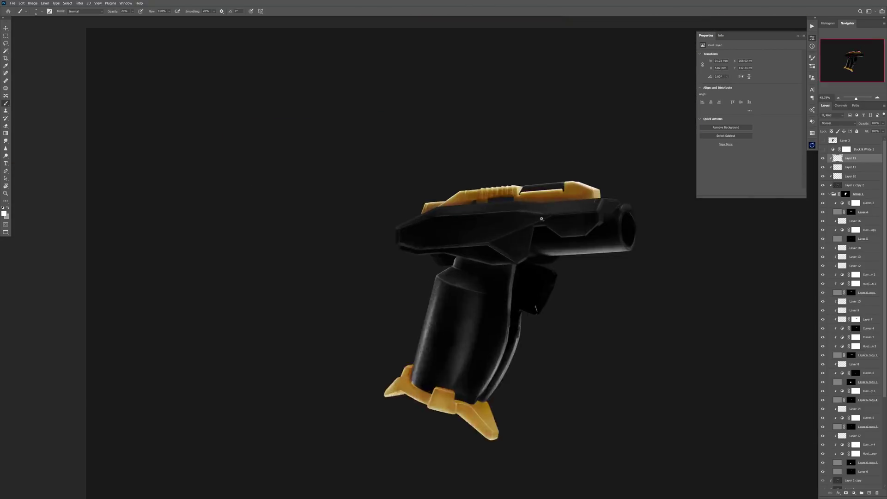
{"action": "scroll", "coordinate": [542, 218], "scroll_direction": "up", "scroll_amount": 6}
{"action": "key", "text": "1"}
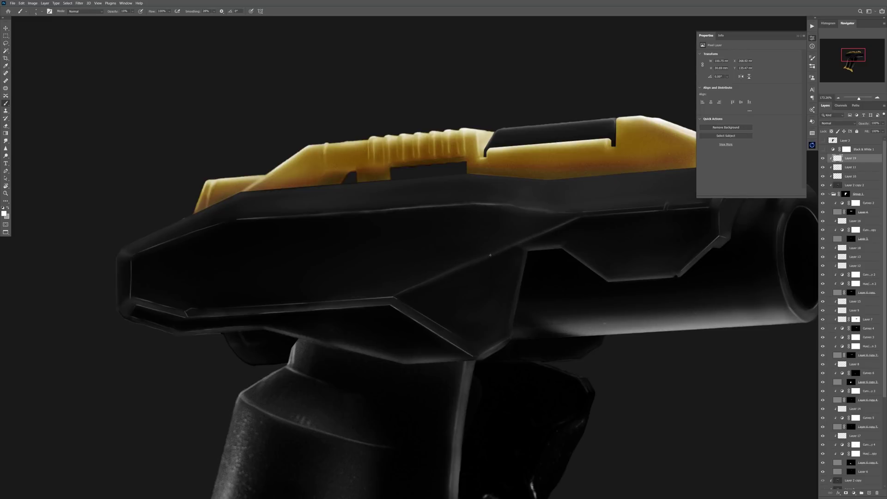
Pick a rough, scattered texture brush from the brush presets.
{"action": "scroll", "coordinate": [490, 255], "scroll_direction": "down", "scroll_amount": 4}
{"action": "right_click", "coordinate": [454, 261]}
{"action": "scroll", "coordinate": [473, 408], "scroll_direction": "up", "scroll_amount": 3}
{"action": "left_click", "coordinate": [614, 269]}
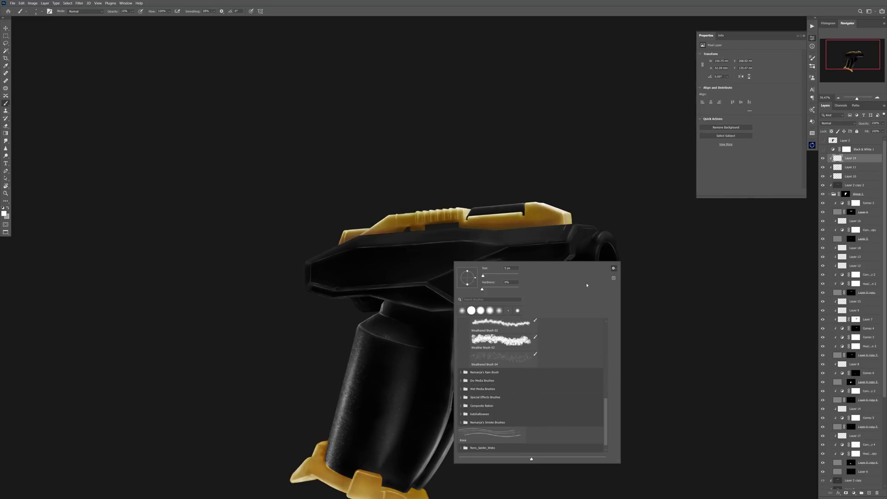
{"action": "double_click", "coordinate": [531, 439]}
{"action": "double_click", "coordinate": [554, 377]}
{"action": "left_click_drag", "start_coordinate": [484, 448], "coordinate": [482, 355]}
{"action": "scroll", "coordinate": [554, 407], "scroll_direction": "down", "scroll_amount": 2}
{"action": "double_click", "coordinate": [532, 407]}
Brush a worn grunge texture over the side of the grip with a reduced texture brush on Layer 19.
{"action": "scroll", "coordinate": [402, 356], "scroll_direction": "up", "scroll_amount": 4}
{"action": "key", "text": "bracketleft"}
{"action": "key", "text": "bracketleft"}
{"action": "key", "text": "bracketleft"}
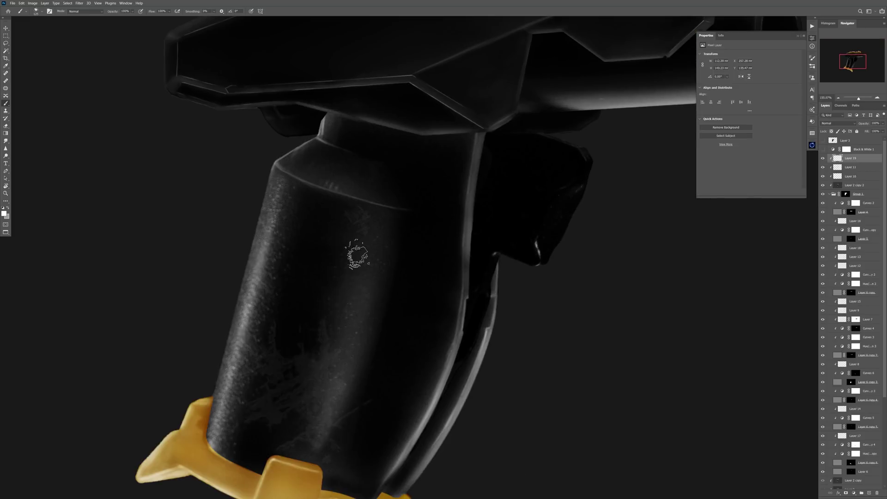
{"action": "scroll", "coordinate": [357, 254], "scroll_direction": "down", "scroll_amount": 5}
{"action": "scroll", "coordinate": [249, 322], "scroll_direction": "up", "scroll_amount": 5}
Brush faint worn texture onto the black body's side panels, varying the brush size and lowering its opacity to 10%.
{"action": "key", "text": "1"}
{"action": "scroll", "coordinate": [250, 322], "scroll_direction": "down", "scroll_amount": 1}
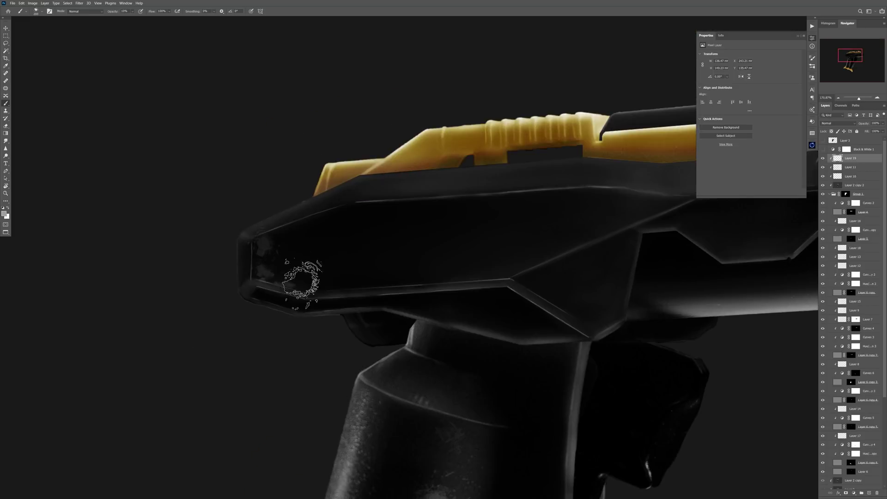
{"action": "key", "text": "5"}
{"action": "key", "text": "bracketright"}
{"action": "key", "text": "bracketright"}
{"action": "key", "text": "bracketright"}
{"action": "key", "text": "bracketleft"}
{"action": "key", "text": "bracketleft"}
{"action": "key", "text": "bracketleft"}
{"action": "key", "text": "bracketleft"}
{"action": "key", "text": "bracketleft"}
{"action": "scroll", "coordinate": [362, 323], "scroll_direction": "down", "scroll_amount": 3}
{"action": "key", "text": "1"}
{"action": "scroll", "coordinate": [477, 237], "scroll_direction": "up", "scroll_amount": 5}
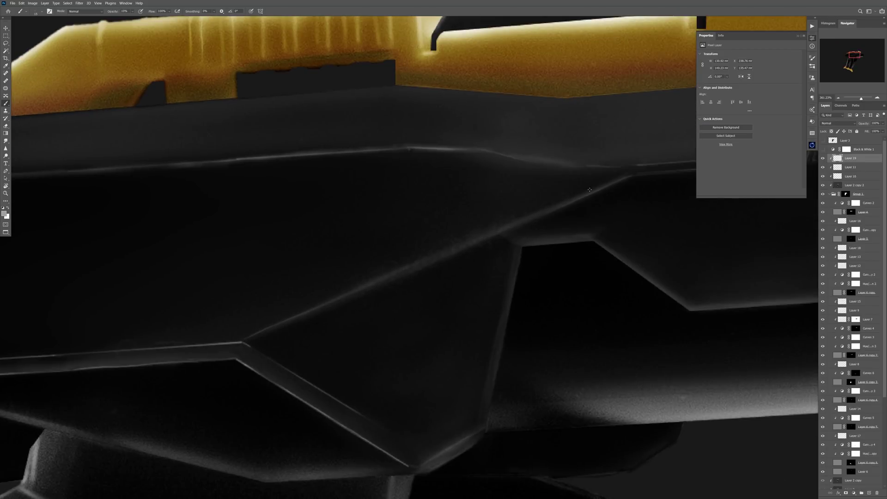
{"action": "scroll", "coordinate": [590, 189], "scroll_direction": "down", "scroll_amount": 5}
{"action": "scroll", "coordinate": [590, 190], "scroll_direction": "up", "scroll_amount": 4}
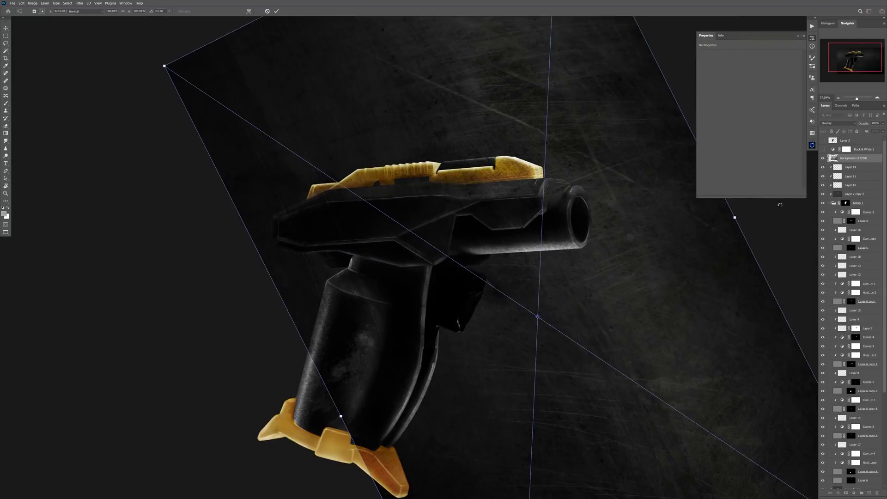
Position and rotate the scratched background texture over the pistol as an Overlay layer.
{"action": "key", "text": "Return"}
{"action": "left_click_drag", "start_coordinate": [599, 47], "coordinate": [623, 241]}
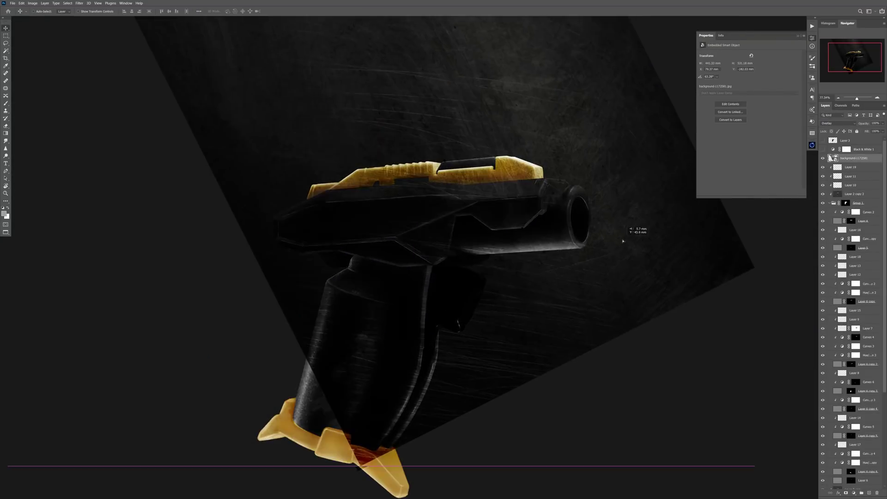
{"action": "key", "text": "ctrl+t"}
{"action": "key", "text": "Return"}
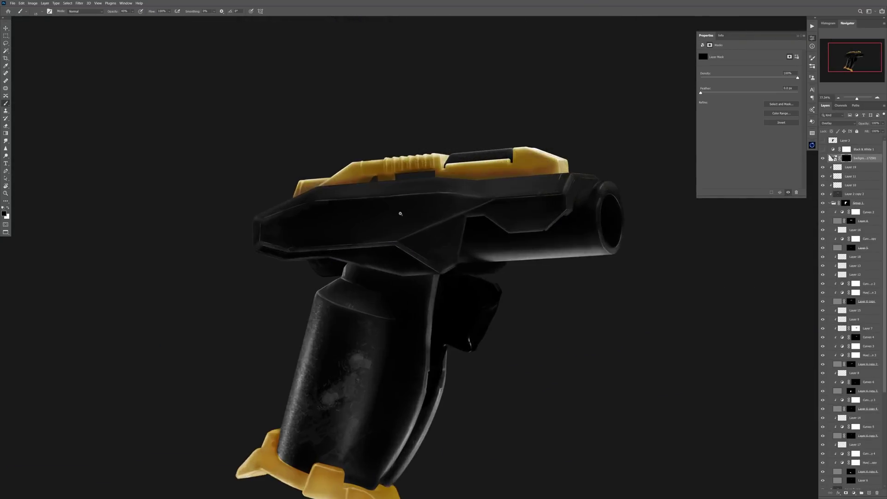
Brighten the masked scratch texture with a Curves adjustment and reveal it on the black body's side through its mask.
{"action": "scroll", "coordinate": [401, 214], "scroll_direction": "up", "scroll_amount": 3}
{"action": "right_click", "coordinate": [453, 215]}
{"action": "key", "text": "Escape"}
{"action": "key", "text": "ctrl+m"}
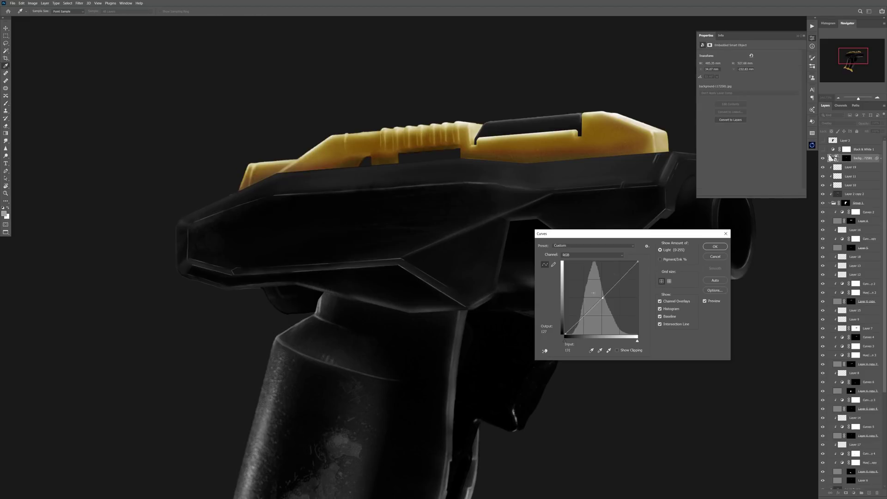
{"action": "left_click_drag", "start_coordinate": [582, 314], "coordinate": [584, 306]}
{"action": "key", "text": "Return"}
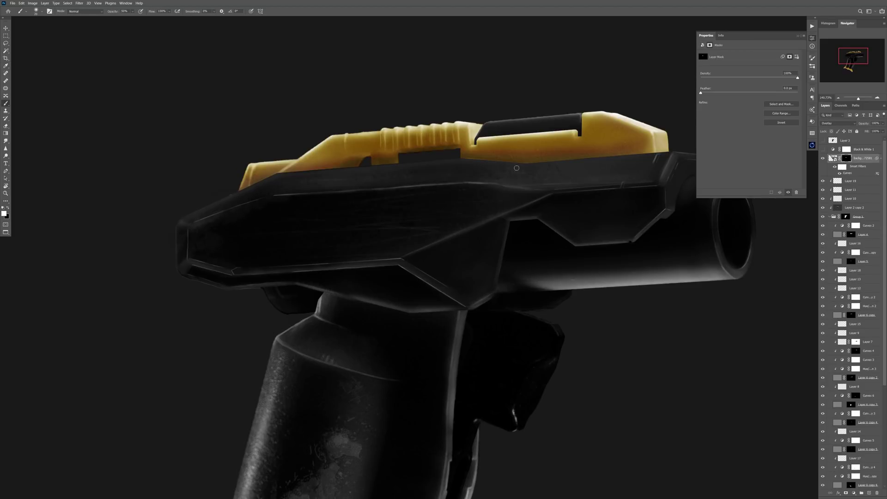
Add a layer mask to the worn texture layer, Layer 19.
{"action": "scroll", "coordinate": [297, 246], "scroll_direction": "right", "scroll_amount": 3}
{"action": "scroll", "coordinate": [329, 235], "scroll_direction": "down", "scroll_amount": 1}
{"action": "key", "text": "alt+bracketleft"}
{"action": "scroll", "coordinate": [299, 257], "scroll_direction": "down", "scroll_amount": 4}
{"action": "key", "text": "v"}
{"action": "scroll", "coordinate": [444, 249], "scroll_direction": "up", "scroll_amount": 3}
Duplicate the scratch texture layer and rotate the copy so its scratches run diagonally across the pistol.
{"action": "key", "text": "alt+bracketright"}
{"action": "key", "text": "ctrl+j"}
{"action": "key", "text": "ctrl+t"}
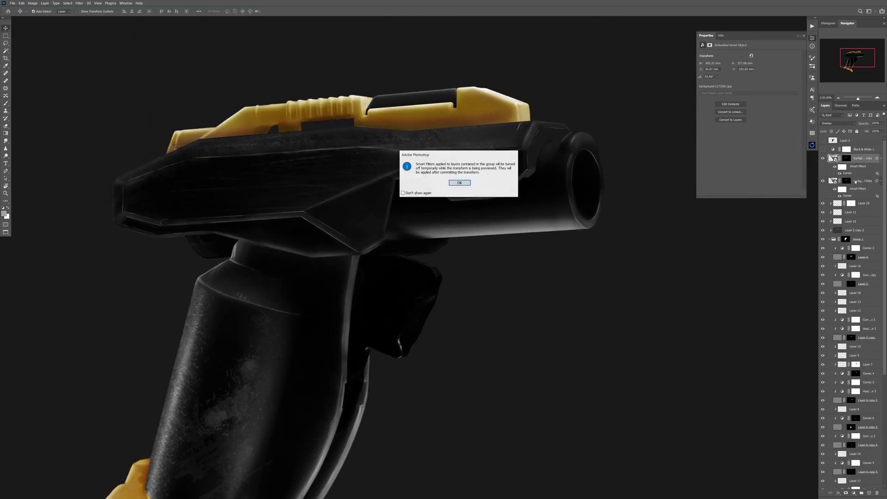
{"action": "key", "text": "Return"}
{"action": "scroll", "coordinate": [573, 258], "scroll_direction": "down", "scroll_amount": 5}
{"action": "left_click_drag", "start_coordinate": [735, 267], "coordinate": [654, 380]}
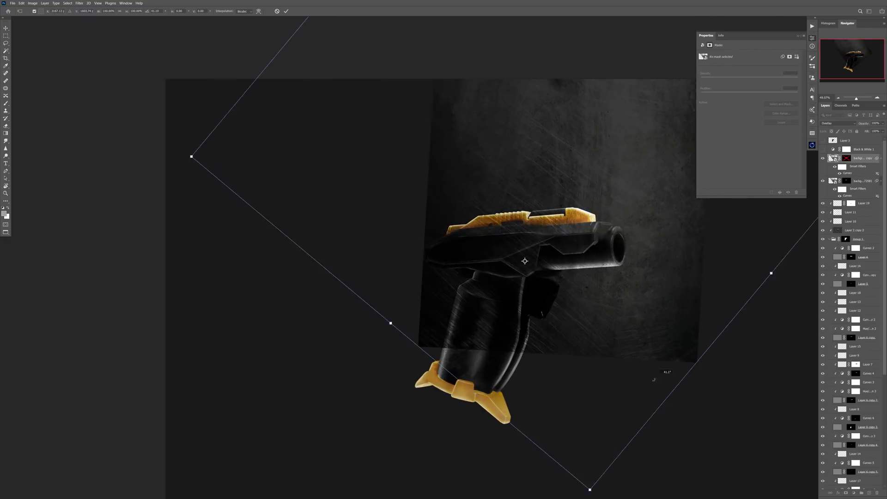
{"action": "key", "text": "Return"}
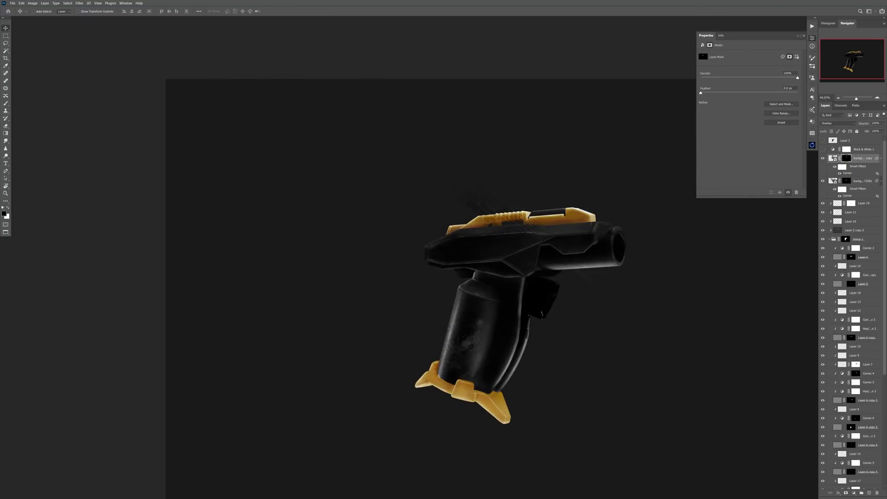
Paint white on the scratch texture masks to reveal scratches on the body's angular lower panel and toward the barrel.
{"action": "scroll", "coordinate": [564, 259], "scroll_direction": "up", "scroll_amount": 5}
{"action": "key", "text": "b"}
{"action": "key", "text": "x"}
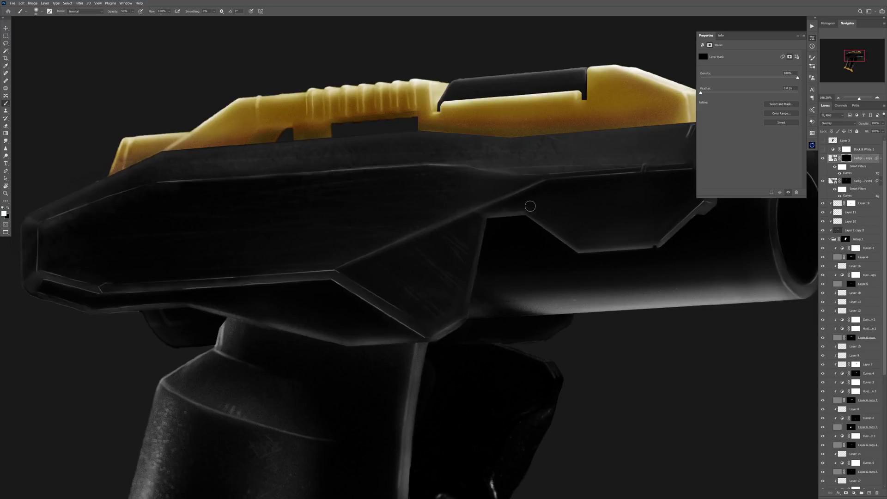
{"action": "left_click_drag", "start_coordinate": [530, 206], "coordinate": [417, 246]}
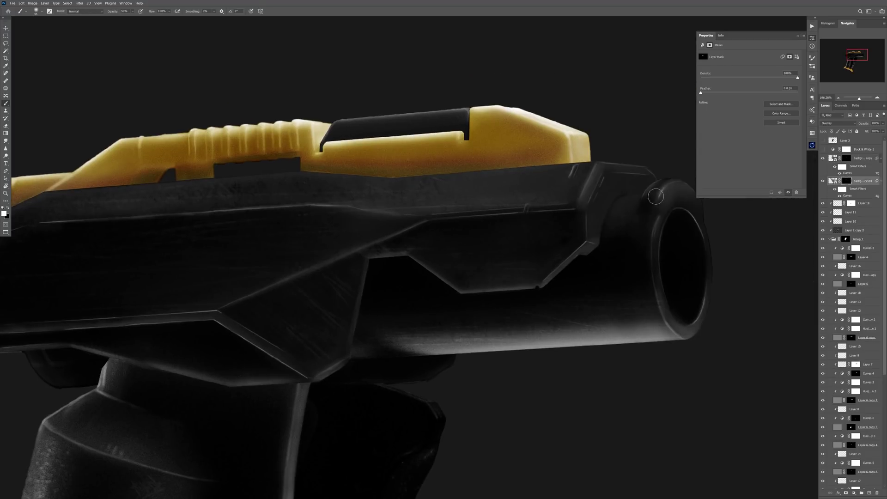
{"action": "scroll", "coordinate": [590, 253], "scroll_direction": "down", "scroll_amount": 5}
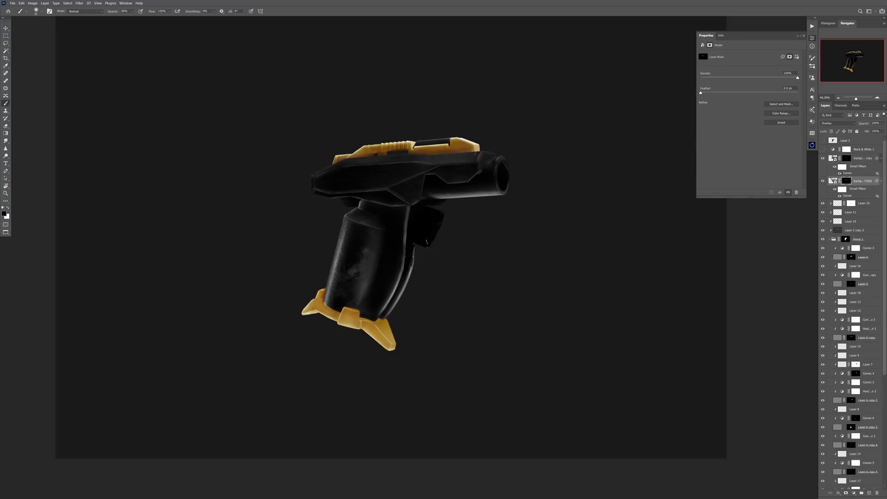
{"action": "scroll", "coordinate": [553, 150], "scroll_direction": "up", "scroll_amount": 6}
{"action": "scroll", "coordinate": [553, 151], "scroll_direction": "down", "scroll_amount": 5}
Duplicate the scratch texture again, then move and rotate the second copy over the barrel end.
{"action": "key", "text": "ctrl+j"}
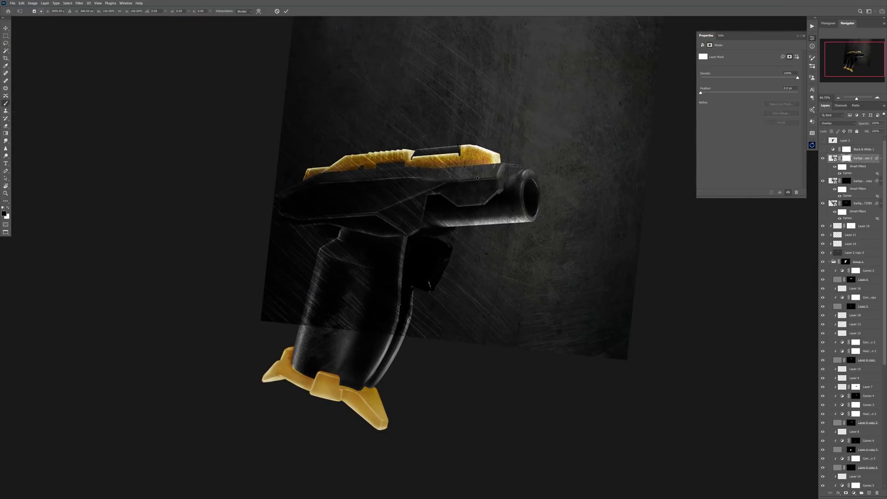
{"action": "scroll", "coordinate": [418, 349], "scroll_direction": "up", "scroll_amount": 3}
{"action": "scroll", "coordinate": [418, 349], "scroll_direction": "down", "scroll_amount": 5}
{"action": "key", "text": "ctrl+t"}
{"action": "scroll", "coordinate": [422, 371], "scroll_direction": "up", "scroll_amount": 3}
{"action": "left_click_drag", "start_coordinate": [418, 350], "coordinate": [547, 268]}
{"action": "scroll", "coordinate": [490, 296], "scroll_direction": "down", "scroll_amount": 5}
{"action": "key", "text": "Return"}
Brush on the second copy's black mask to reveal scratches around the barrel and front side panel.
{"action": "scroll", "coordinate": [576, 299], "scroll_direction": "up", "scroll_amount": 5}
{"action": "key", "text": "b"}
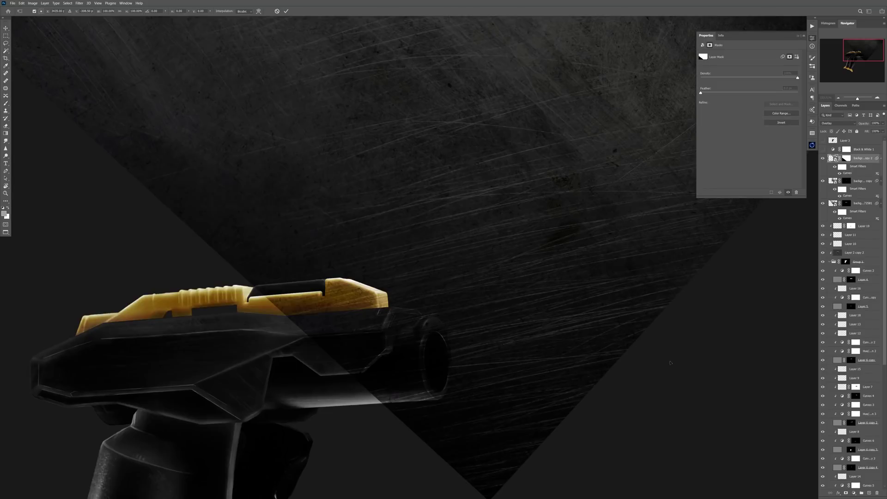
{"action": "scroll", "coordinate": [576, 299], "scroll_direction": "down", "scroll_amount": 4}
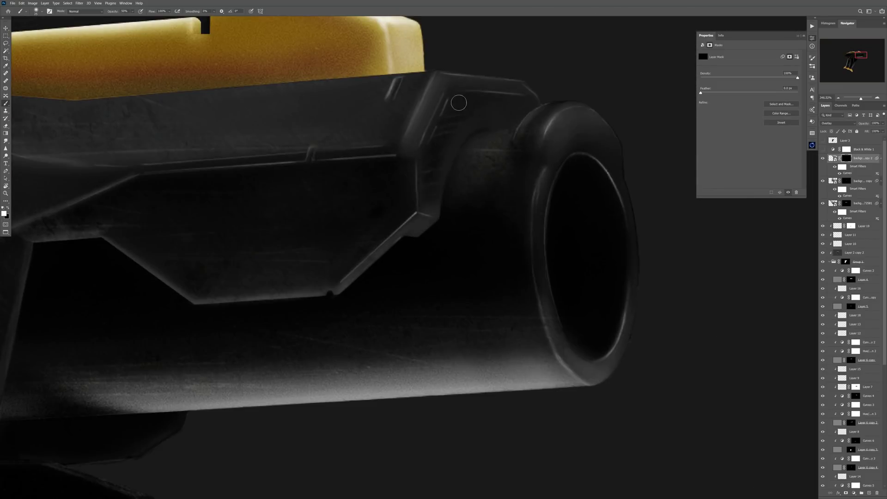
Duplicate the scratch texture layer for the pistol's yellow parts and disable the newest copy's mask to see the full texture.
{"action": "double_click", "coordinate": [849, 173]}
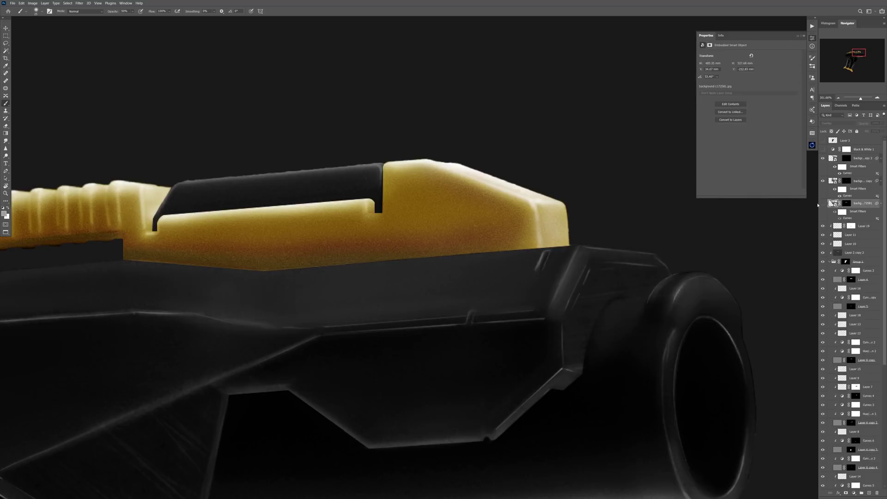
{"action": "key", "text": "ctrl+j"}
{"action": "left_click_drag", "start_coordinate": [366, 200], "coordinate": [366, 200]}
{"action": "left_click", "coordinate": [847, 203], "text": "shift"}
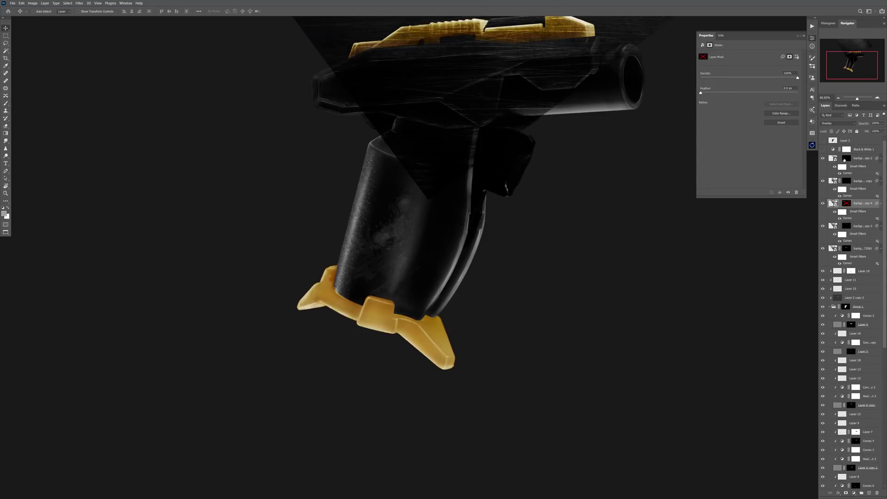
Move the scratch texture copy over the grip's yellow base and paint on its mask to reveal scratches there.
{"action": "left_click_drag", "start_coordinate": [407, 383], "coordinate": [410, 452]}
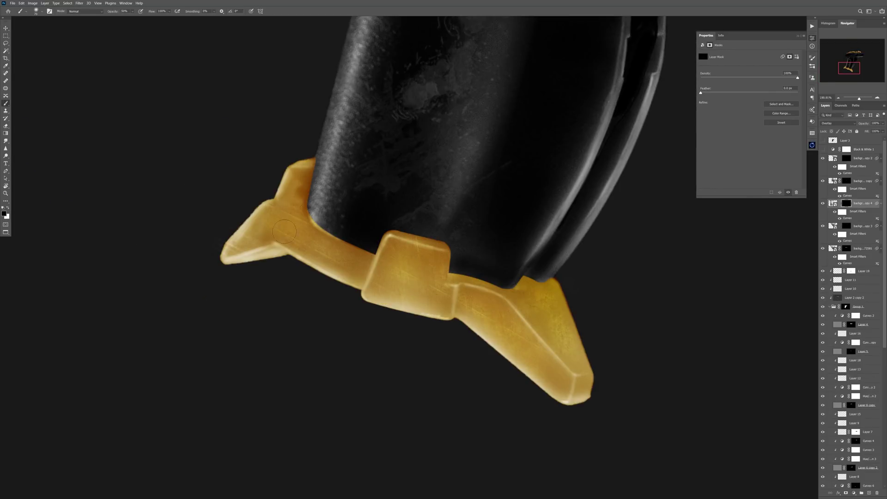
{"action": "scroll", "coordinate": [284, 231], "scroll_direction": "up", "scroll_amount": 1}
{"action": "key", "text": "ctrl+0"}
On a new layer, make a thin rectangular selection on the front side panel and fill it with orange-yellow.
{"action": "scroll", "coordinate": [419, 148], "scroll_direction": "up", "scroll_amount": 5}
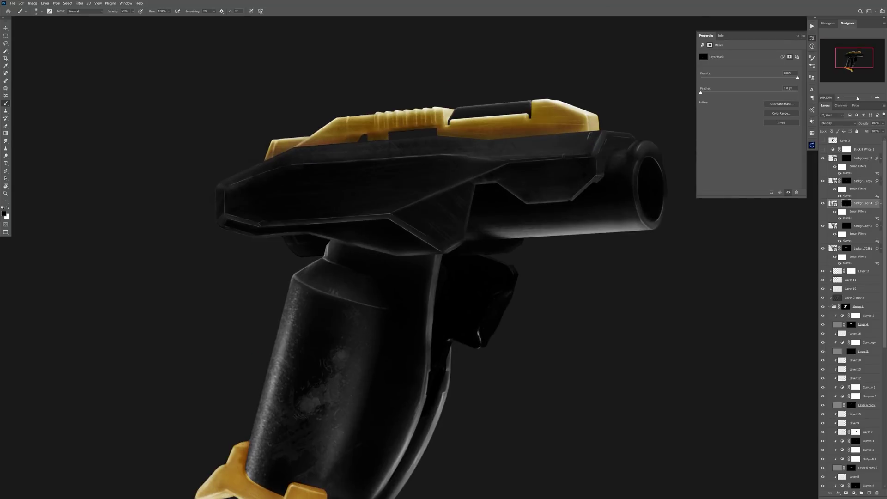
{"action": "key", "text": "ctrl+shift+alt+n"}
{"action": "key", "text": "m"}
{"action": "left_click_drag", "start_coordinate": [522, 174], "coordinate": [541, 181]}
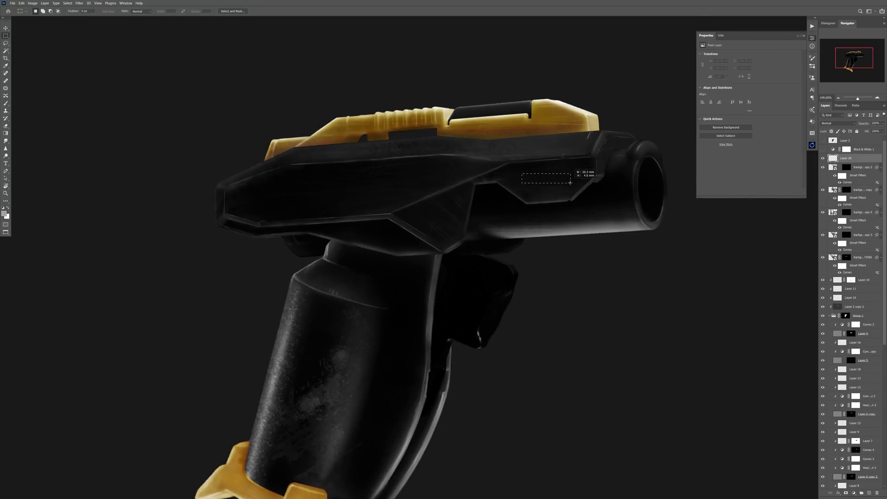
{"action": "left_click", "coordinate": [4, 213]}
{"action": "left_click", "coordinate": [198, 430]}
{"action": "key", "text": "Return"}
{"action": "key", "text": "alt+BackSpace"}
Transform the orange bar so it slants with the perspective of the front side panel.
{"action": "key", "text": "ctrl+t"}
{"action": "scroll", "coordinate": [560, 187], "scroll_direction": "up", "scroll_amount": 5}
{"action": "left_click_drag", "start_coordinate": [591, 160], "coordinate": [591, 155]}
{"action": "scroll", "coordinate": [587, 168], "scroll_direction": "down", "scroll_amount": 5}
{"action": "scroll", "coordinate": [590, 392], "scroll_direction": "up", "scroll_amount": 5}
{"action": "key", "text": "Return"}
{"action": "scroll", "coordinate": [439, 277], "scroll_direction": "down", "scroll_amount": 5}
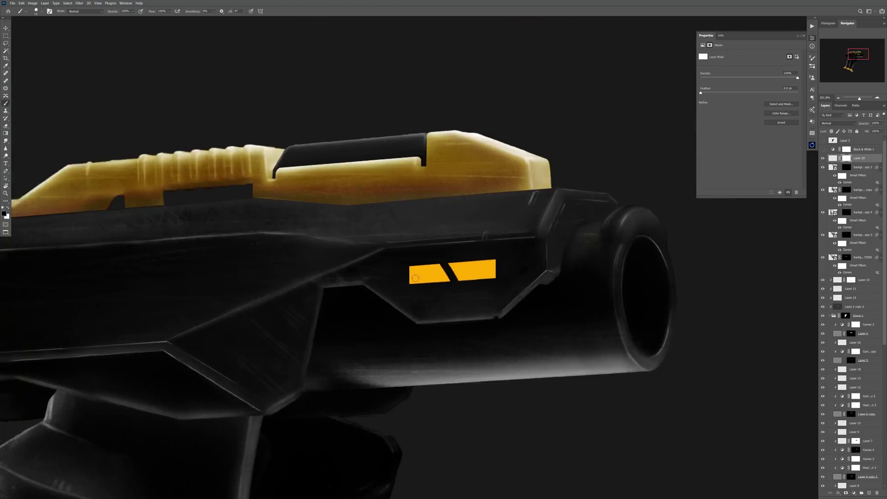
Undo the diagonal cut in the bar and mask it to a parallelogram using a four-point Pen path.
{"action": "scroll", "coordinate": [418, 268], "scroll_direction": "up", "scroll_amount": 6}
{"action": "key", "text": "ctrl+z"}
{"action": "key", "text": "p"}
{"action": "left_click", "coordinate": [415, 249]}
{"action": "left_click_drag", "start_coordinate": [637, 224], "coordinate": [646, 228]}
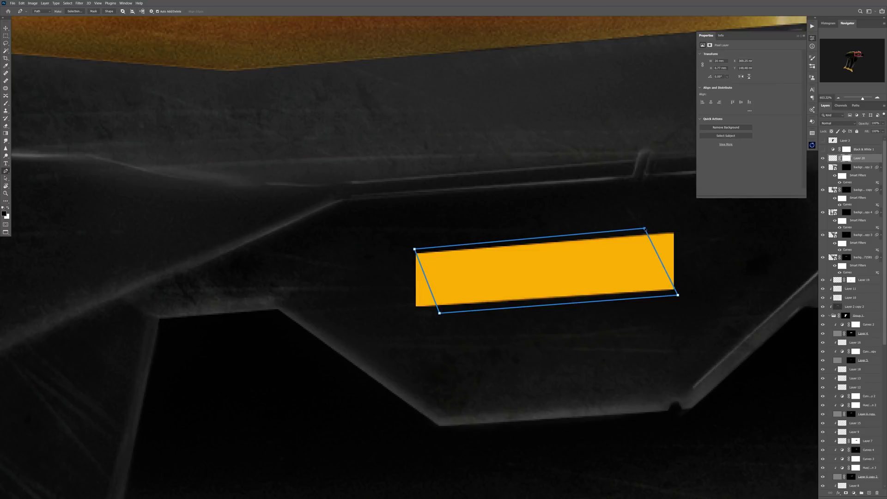
{"action": "key", "text": "ctrl+shift+i"}
{"action": "key", "text": "alt+BackSpace"}
{"action": "key", "text": "ctrl+d"}
{"action": "key", "text": "v"}
Add an Outer Bevel to the bar's layer with depth 126% and size 4 px, and enable an Inner Shadow.
{"action": "scroll", "coordinate": [660, 275], "scroll_direction": "down", "scroll_amount": 4}
{"action": "scroll", "coordinate": [775, 258], "scroll_direction": "up", "scroll_amount": 3}
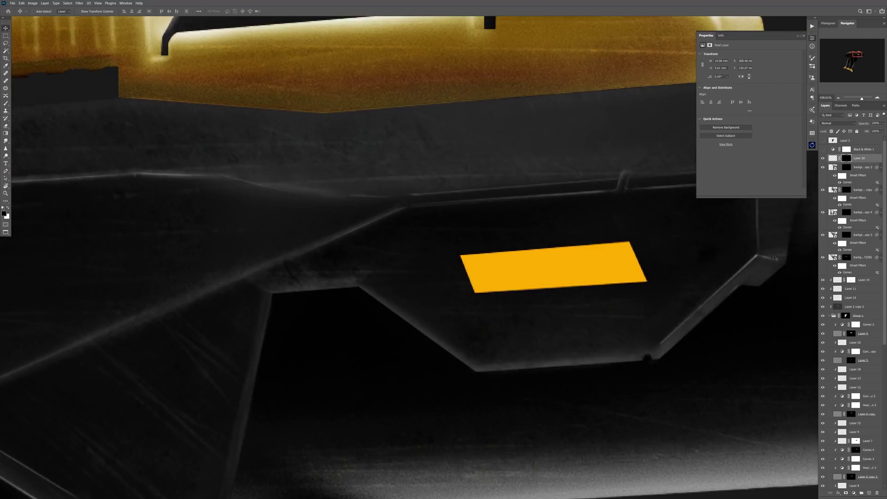
{"action": "double_click", "coordinate": [865, 154]}
{"action": "left_click", "coordinate": [157, 282]}
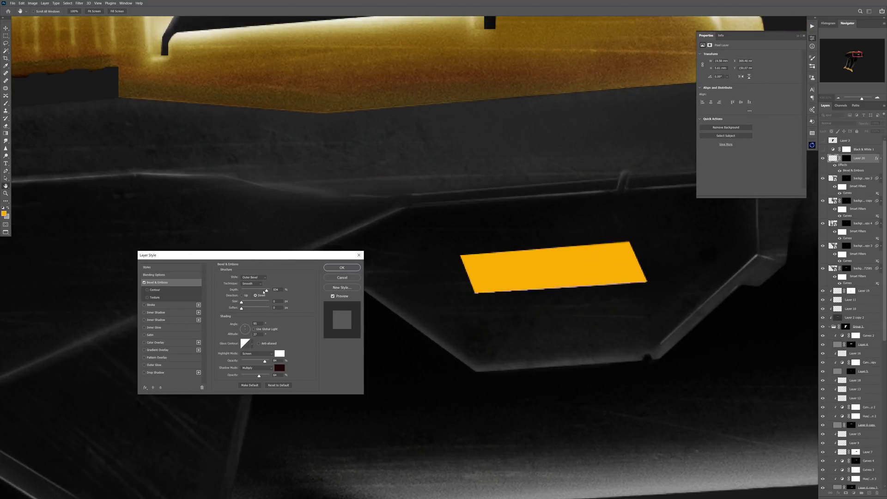
{"action": "key", "text": "shift+Tab"}
{"action": "type", "text": "4"}
{"action": "key", "text": "shift+Tab"}
{"action": "type", "text": "126"}
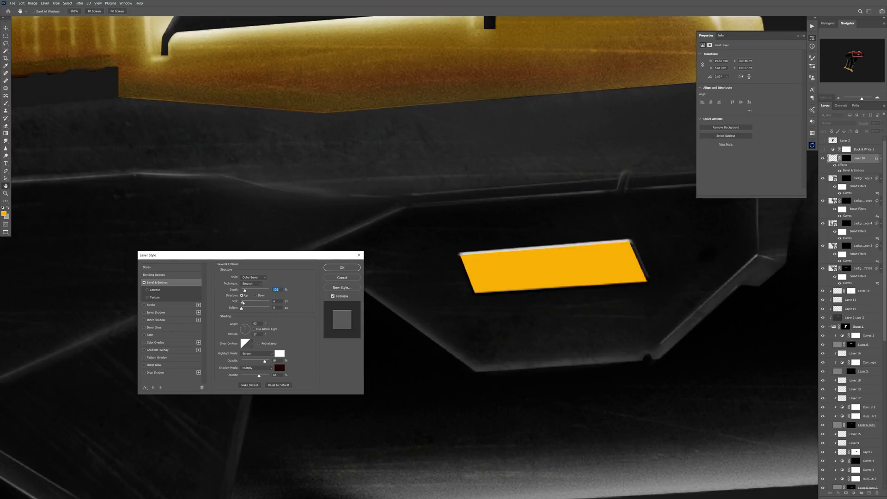
{"action": "left_click", "coordinate": [156, 320]}
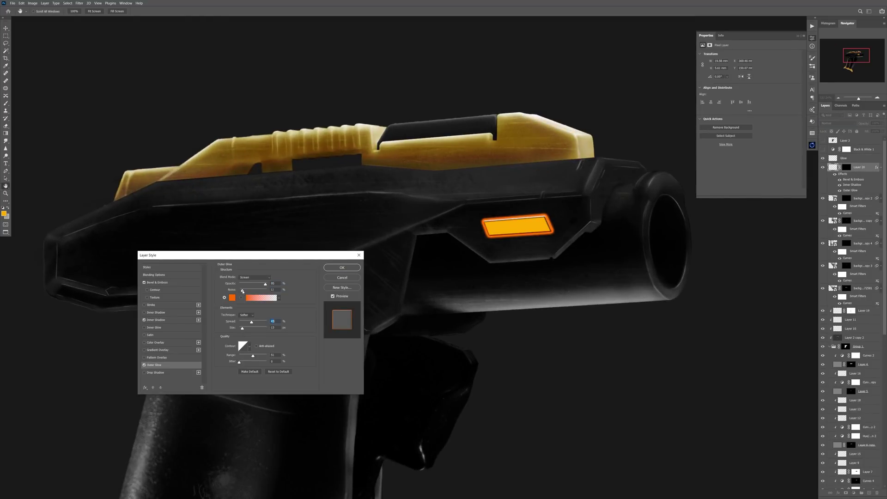
{"action": "left_click_drag", "start_coordinate": [243, 291], "coordinate": [239, 290]}
{"action": "mouse_move", "coordinate": [251, 322]}
{"action": "left_mouse_down"}
{"action": "mouse_move", "coordinate": [239, 322]}
{"action": "mouse_move", "coordinate": [246, 329]}
{"action": "left_mouse_up"}
{"action": "left_click", "coordinate": [334, 280]}
Paint a soft orange-red glow around the yellow bar on the Glow layer.
{"action": "scroll", "coordinate": [486, 233], "scroll_direction": "up", "scroll_amount": 5}
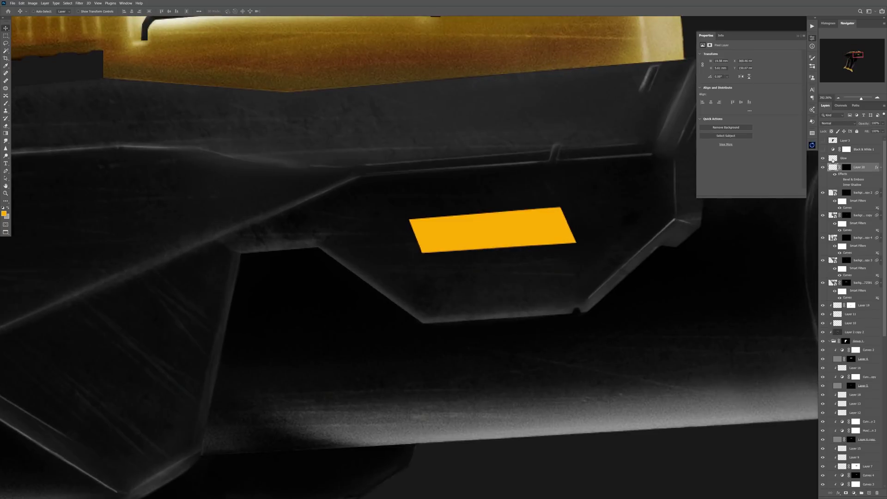
{"action": "key", "text": "alt+bracketright"}
{"action": "key", "text": "b"}
{"action": "left_click_drag", "start_coordinate": [421, 232], "coordinate": [432, 228]}
Add a layer clipped to the bar in Linear Dodge (Add) mode and brush it to a bright luminous yellow.
{"action": "key", "text": "ctrl+shift+alt+n"}
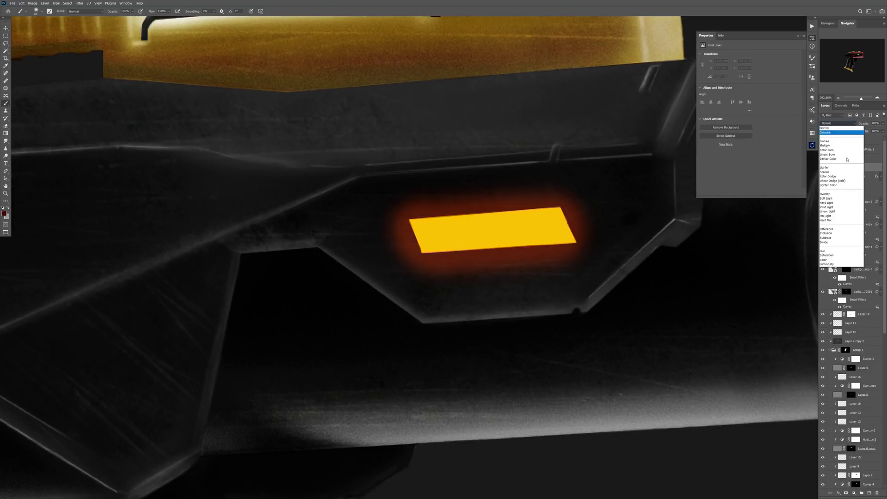
{"action": "left_click_drag", "start_coordinate": [440, 271], "coordinate": [488, 238]}
{"action": "scroll", "coordinate": [489, 238], "scroll_direction": "down", "scroll_amount": 2}
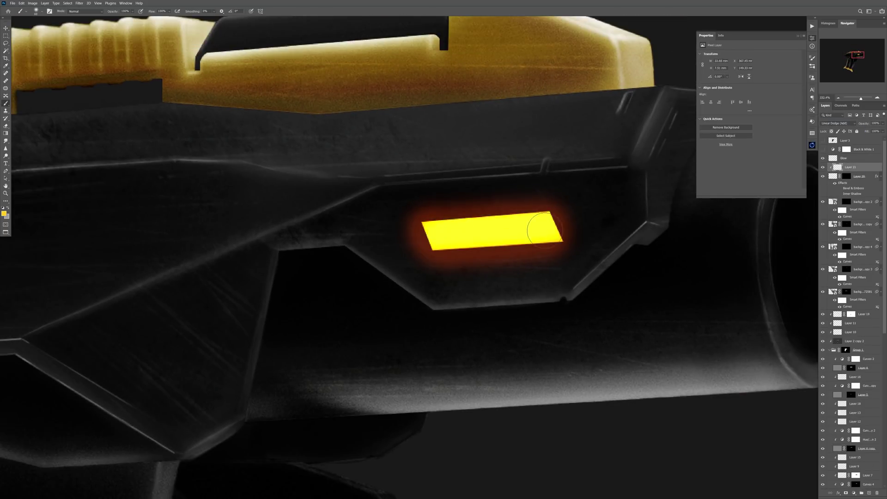
{"action": "right_click", "coordinate": [438, 237], "text": "alt+shift"}
{"action": "scroll", "coordinate": [438, 237], "scroll_direction": "down", "scroll_amount": 5}
{"action": "scroll", "coordinate": [529, 256], "scroll_direction": "up", "scroll_amount": 3}
Paint a wider dark red glow with an enlarged brush on a new layer, using Linear Dodge (Add) for the glow layers.
{"action": "right_click", "coordinate": [187, 416], "text": "alt+shift"}
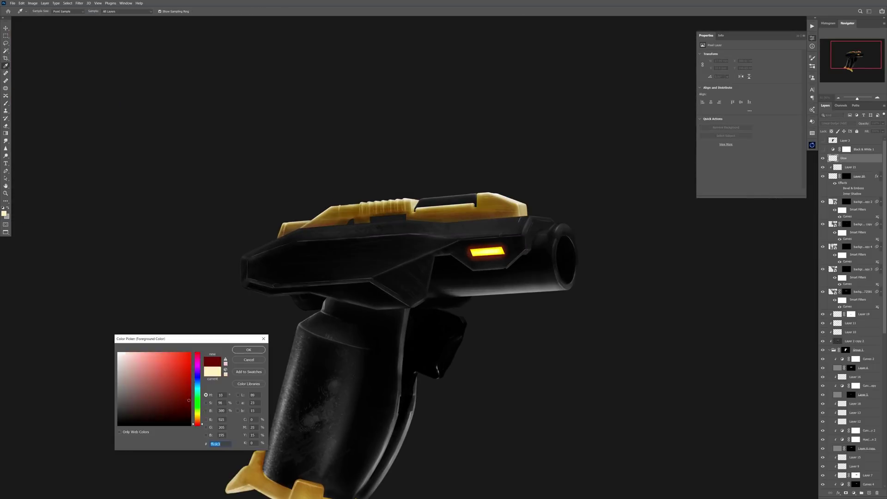
{"action": "key", "text": "bracketright"}
{"action": "key", "text": "bracketright"}
{"action": "key", "text": "bracketright"}
{"action": "key", "text": "bracketright"}
{"action": "key", "text": "bracketright"}
{"action": "key", "text": "bracketright"}
{"action": "key", "text": "bracketright"}
{"action": "key", "text": "bracketright"}
{"action": "key", "text": "bracketright"}
{"action": "key", "text": "bracketright"}
{"action": "key", "text": "bracketright"}
{"action": "key", "text": "alt+bracketright"}
{"action": "key", "text": "ctrl+shift+alt+n"}
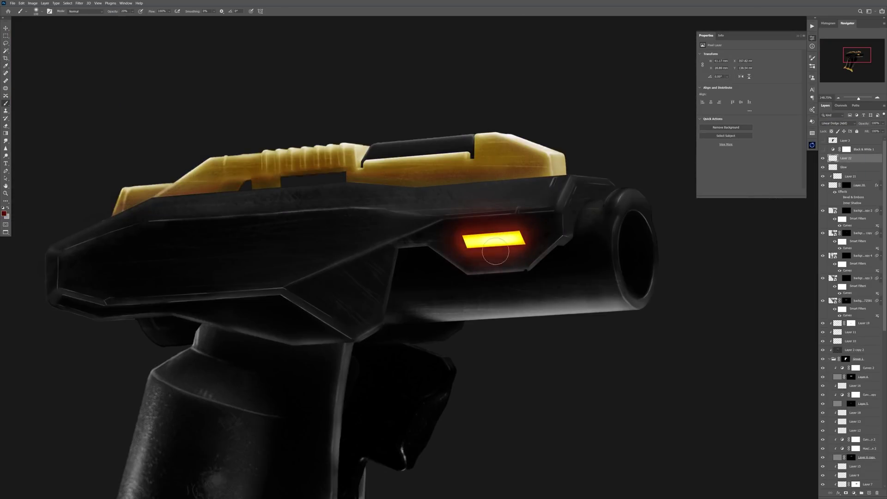
{"action": "left_click", "coordinate": [838, 123]}
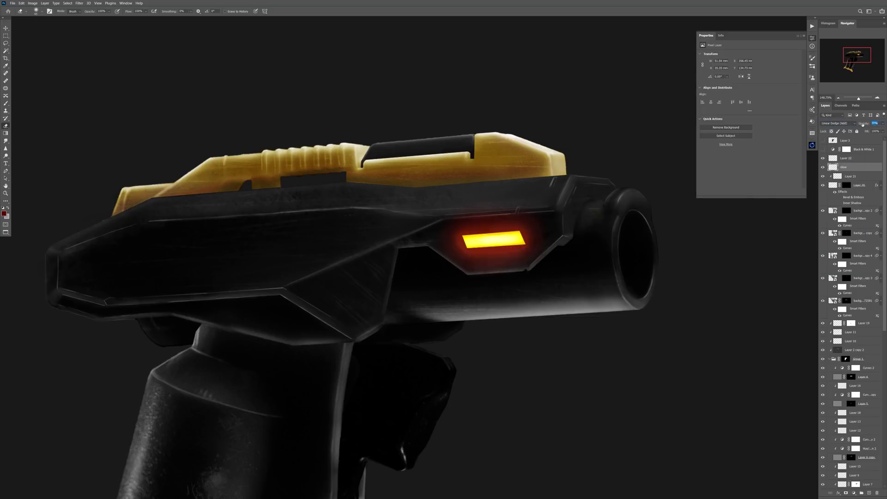
Group the light's bar and glow layers into one group named Glow.
{"action": "scroll", "coordinate": [497, 294], "scroll_direction": "down", "scroll_amount": 10}
{"action": "scroll", "coordinate": [424, 277], "scroll_direction": "up", "scroll_amount": 11}
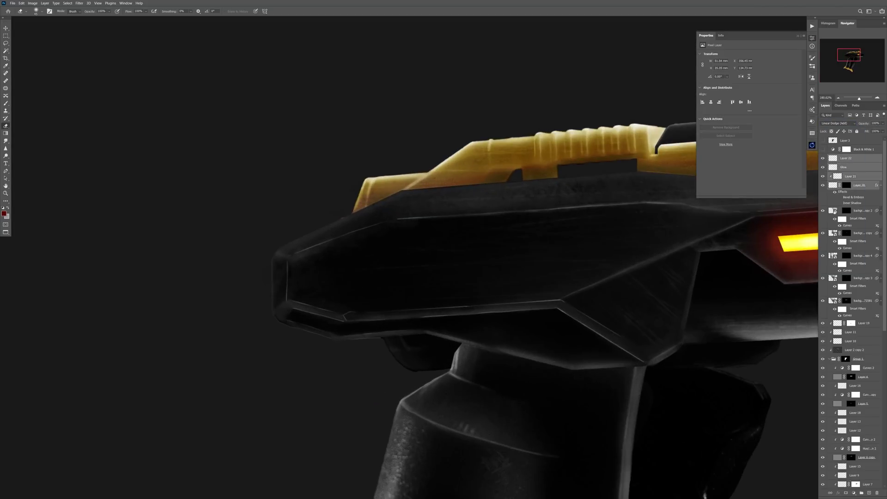
{"action": "key", "text": "ctrl+g"}
{"action": "key", "text": "Return"}
Duplicate the glow group as Glow 2, shrink it, and angle it along the diagonal edge of the pistol's body.
{"action": "key", "text": "ctrl+minus"}
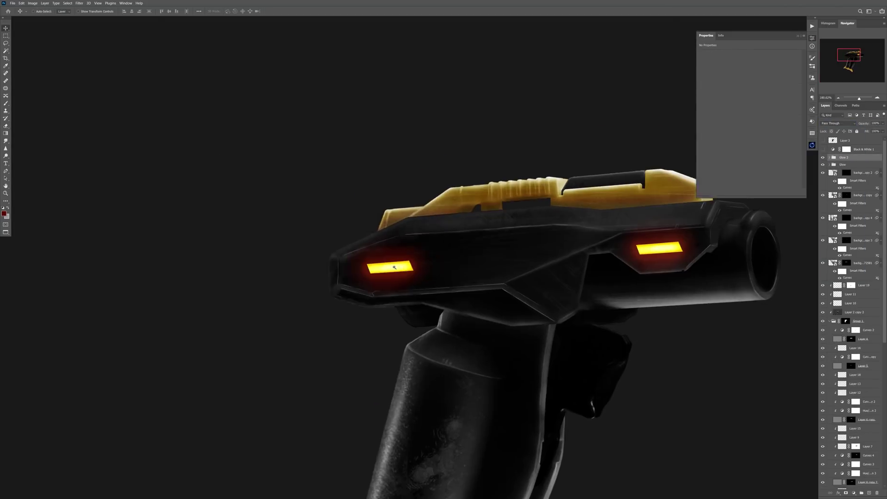
{"action": "key", "text": "ctrl+t"}
{"action": "scroll", "coordinate": [398, 267], "scroll_direction": "down", "scroll_amount": 3}
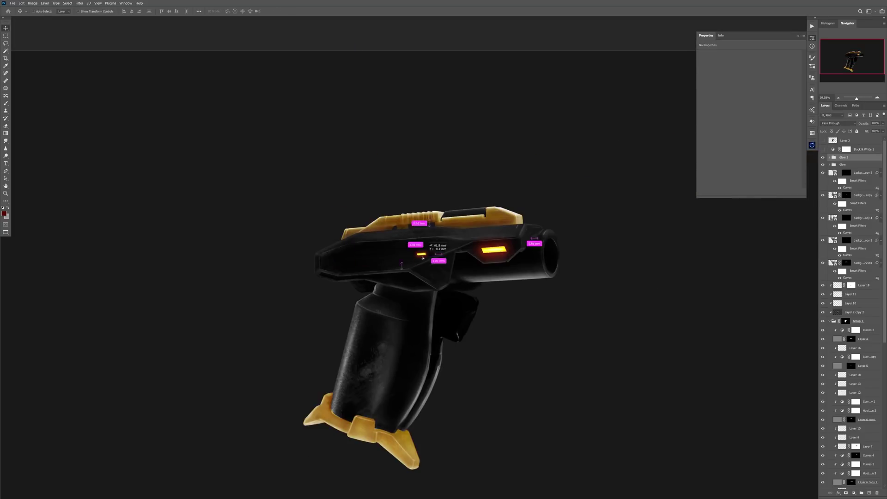
{"action": "scroll", "coordinate": [410, 173], "scroll_direction": "up", "scroll_amount": 10}
{"action": "key", "text": "Return"}
{"action": "scroll", "coordinate": [410, 173], "scroll_direction": "down", "scroll_amount": 8}
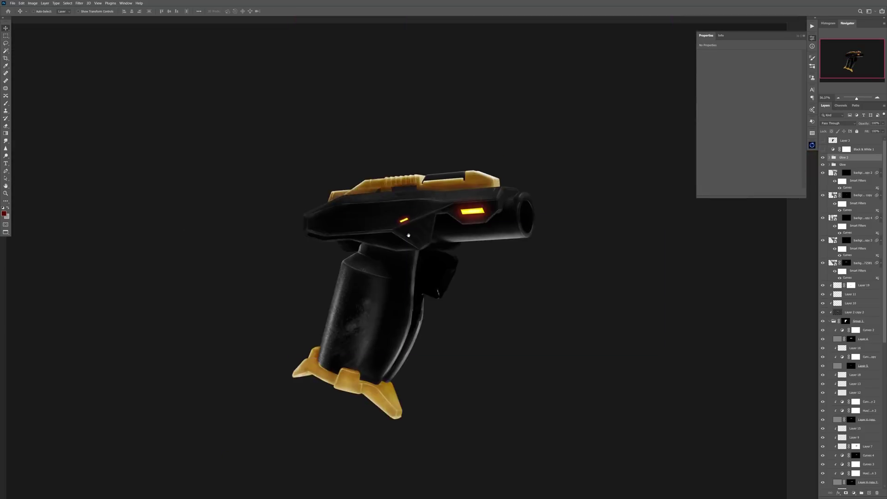
Duplicate the small light and line the copy up beside it along the same diagonal edge.
{"action": "scroll", "coordinate": [410, 173], "scroll_direction": "up", "scroll_amount": 6}
{"action": "left_click_drag", "start_coordinate": [409, 210], "coordinate": [467, 186]}
{"action": "scroll", "coordinate": [444, 222], "scroll_direction": "down", "scroll_amount": 8}
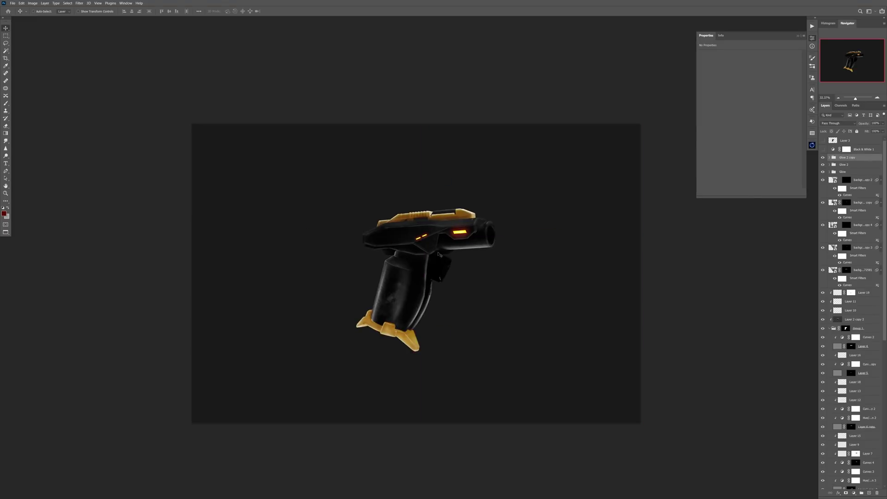
{"action": "scroll", "coordinate": [458, 229], "scroll_direction": "up", "scroll_amount": 8}
{"action": "key", "text": "ctrl+t"}
{"action": "scroll", "coordinate": [457, 250], "scroll_direction": "up", "scroll_amount": 2}
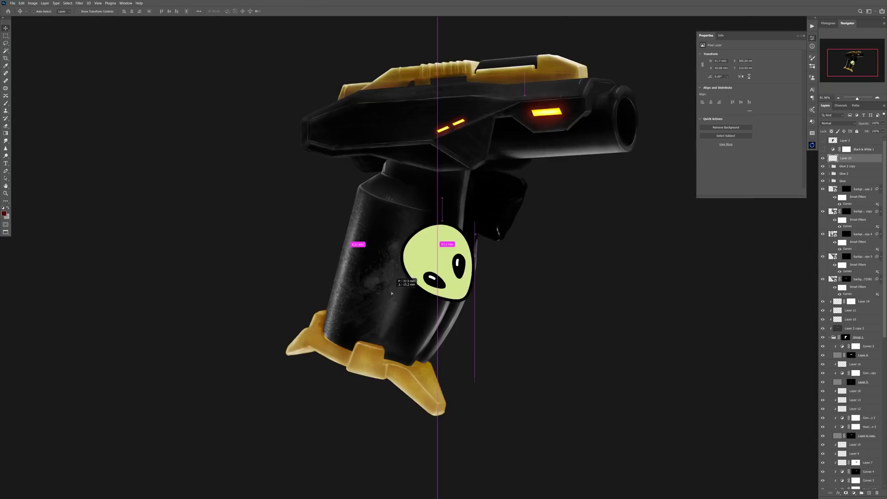
Place the green alien head sticker on the grip, then rotate and reshape it to follow the grip's form.
{"action": "left_click", "coordinate": [32, 3]}
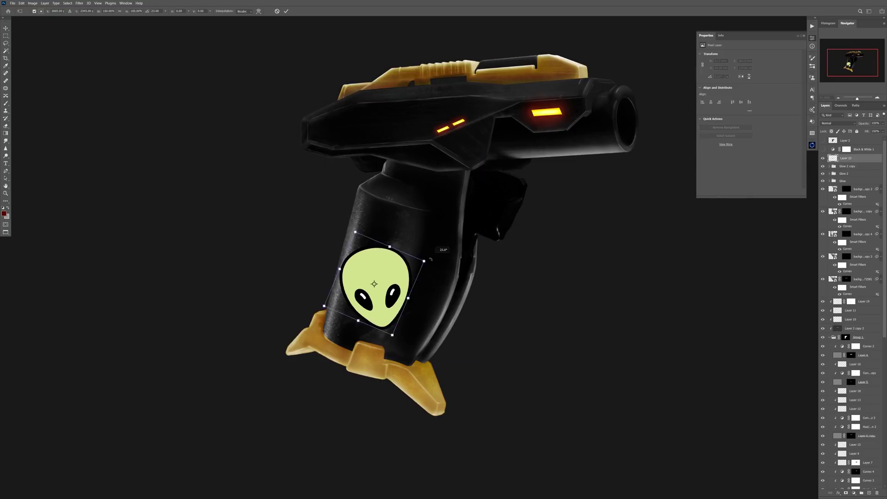
{"action": "key", "text": "ctrl+t"}
{"action": "scroll", "coordinate": [409, 273], "scroll_direction": "up", "scroll_amount": 3}
{"action": "right_click", "coordinate": [408, 274]}
{"action": "left_click_drag", "start_coordinate": [434, 258], "coordinate": [428, 231]}
{"action": "key", "text": "Return"}
Set the alien sticker to Overlay and recolor it gold with a clipped, colorized Hue/Saturation adjustment.
{"action": "left_click", "coordinate": [838, 123]}
{"action": "left_click", "coordinate": [832, 188]}
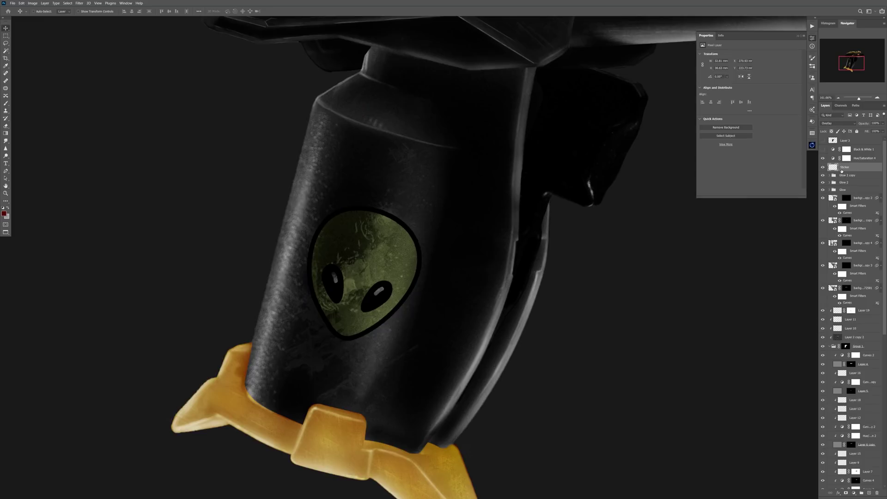
{"action": "left_click", "coordinate": [842, 158]}
{"action": "mouse_move", "coordinate": [749, 76]}
{"action": "left_mouse_down"}
{"action": "mouse_move", "coordinate": [742, 76]}
{"action": "mouse_move", "coordinate": [776, 76]}
{"action": "mouse_move", "coordinate": [740, 85]}
{"action": "mouse_move", "coordinate": [756, 78]}
{"action": "left_mouse_up"}
{"action": "key", "text": "ctrl+0"}
{"action": "key", "text": "ctrl+0"}
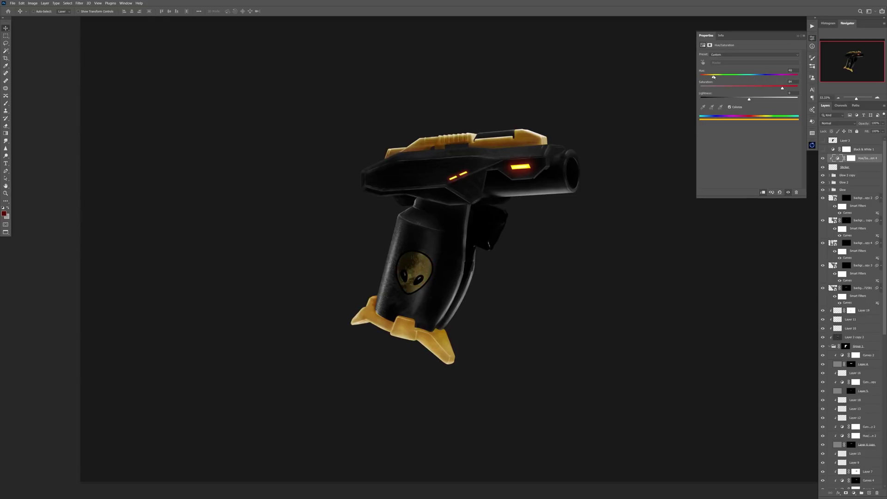
In the Camera Raw Filter, raise the image's Texture, Clarity and Shadows, and add sharpening with masking.
{"action": "left_click", "coordinate": [812, 38]}
{"action": "key", "text": "ctrl+minus"}
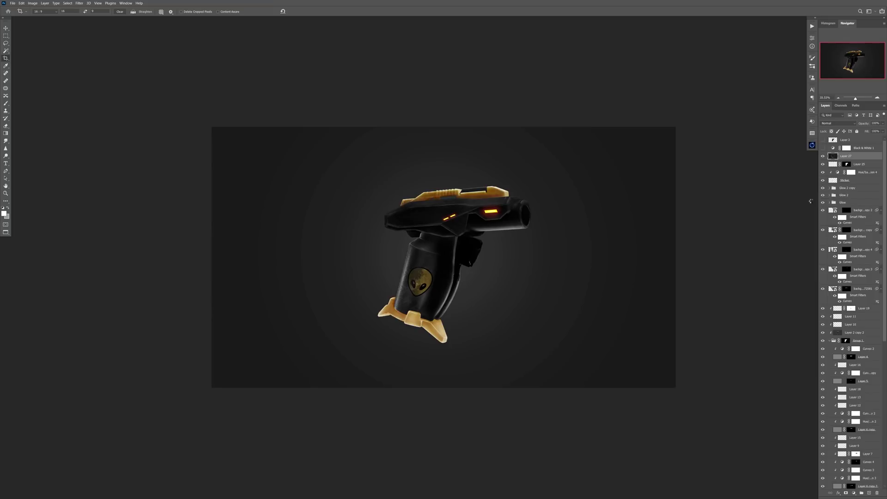
{"action": "key", "text": "shift+ctrl+a"}
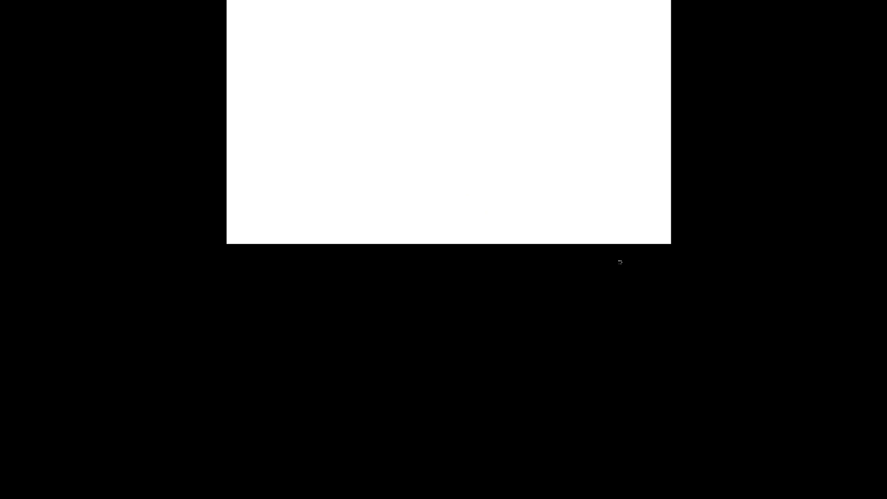
{"action": "left_click_drag", "start_coordinate": [845, 146], "coordinate": [856, 146]}
{"action": "left_click_drag", "start_coordinate": [845, 153], "coordinate": [856, 153]}
{"action": "key", "text": "Tab"}
{"action": "key", "text": "Tab"}
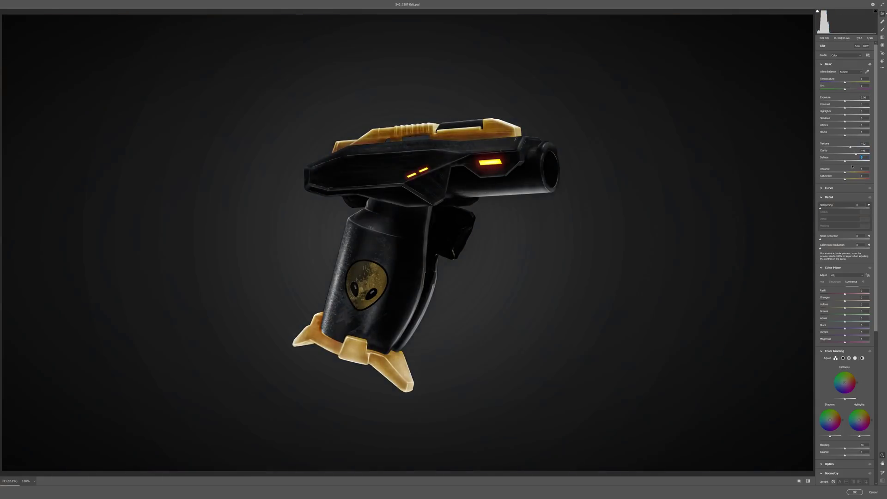
{"action": "left_click_drag", "start_coordinate": [825, 223], "coordinate": [833, 211]}
{"action": "left_click_drag", "start_coordinate": [845, 121], "coordinate": [876, 122]}
Tint the shadows with a subtle blue in Camera Raw's Color Grading.
{"action": "scroll", "coordinate": [847, 109], "scroll_direction": "down", "scroll_amount": 2}
{"action": "left_click", "coordinate": [844, 309]}
{"action": "left_click_drag", "start_coordinate": [821, 379], "coordinate": [827, 380]}
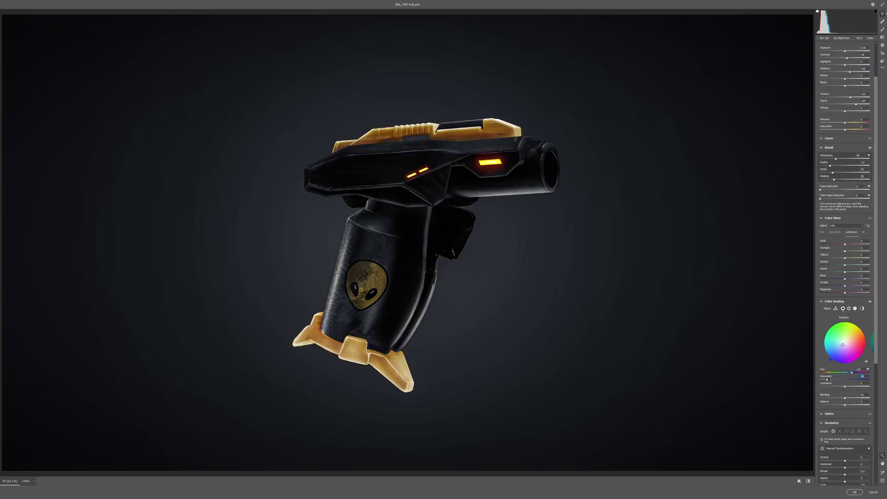
{"action": "scroll", "coordinate": [851, 379], "scroll_direction": "down", "scroll_amount": 7}
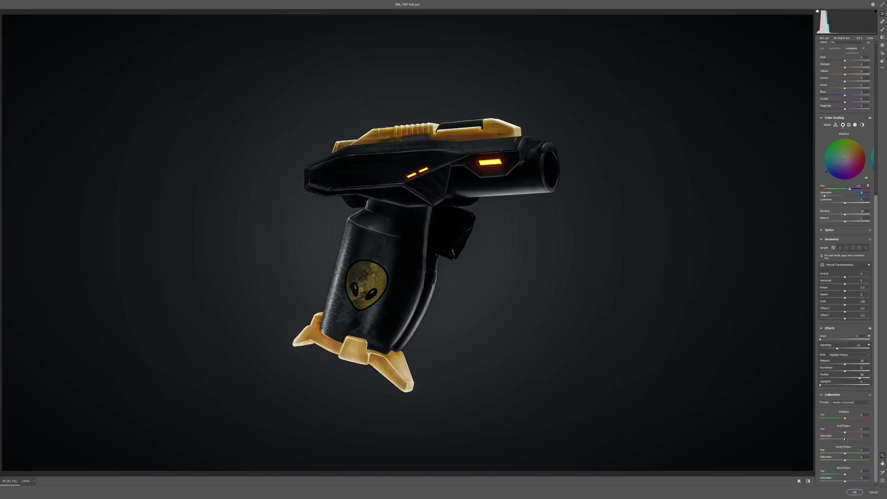